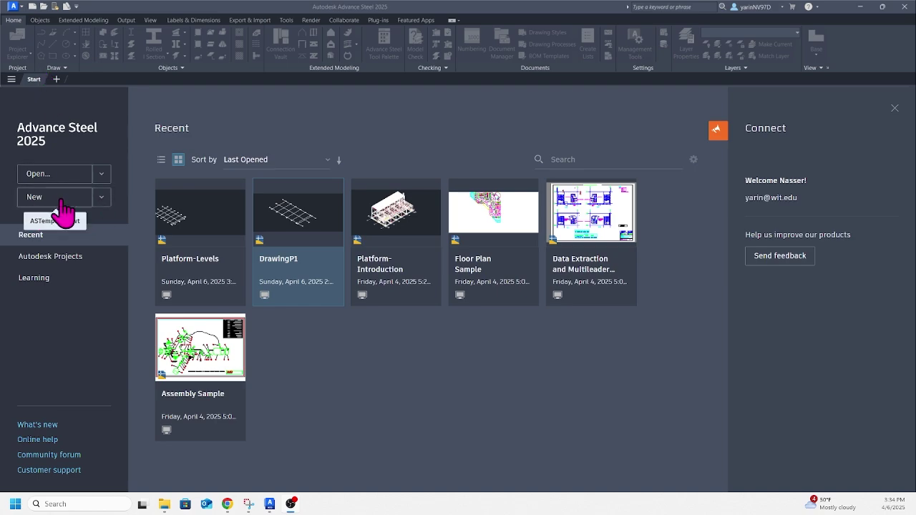
# Step: Create Drawing4.dwg from the ASTemplate.dwt template using the New dropdown
pyautogui.click(102, 200)
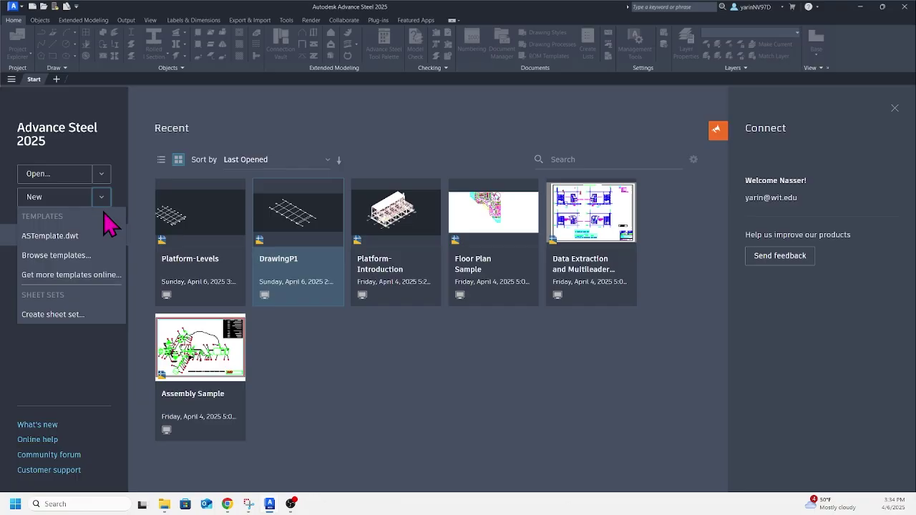
pyautogui.click(74, 238)
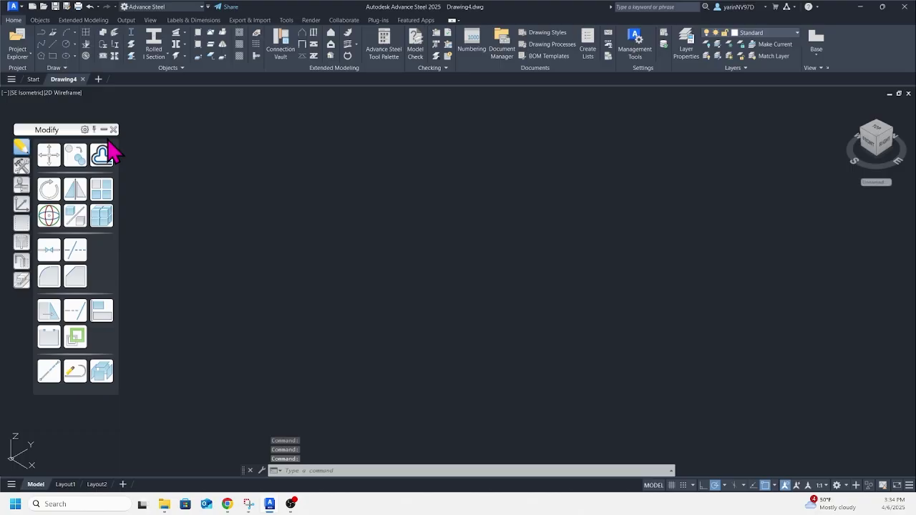
# Step: Drag the Modify palette off the left edge and show the Advance Steel tool palette
pyautogui.moveTo(52, 136)
pyautogui.mouseDown()
pyautogui.moveTo(78, 151)
pyautogui.moveTo(174, 161)
pyautogui.moveTo(116, 160)
pyautogui.moveTo(61, 141)
pyautogui.mouseUp()
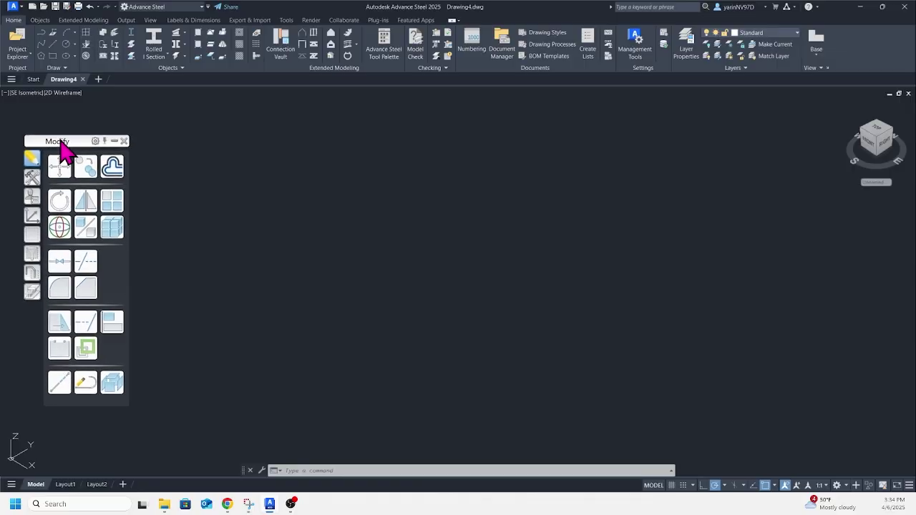
pyautogui.click(387, 47)
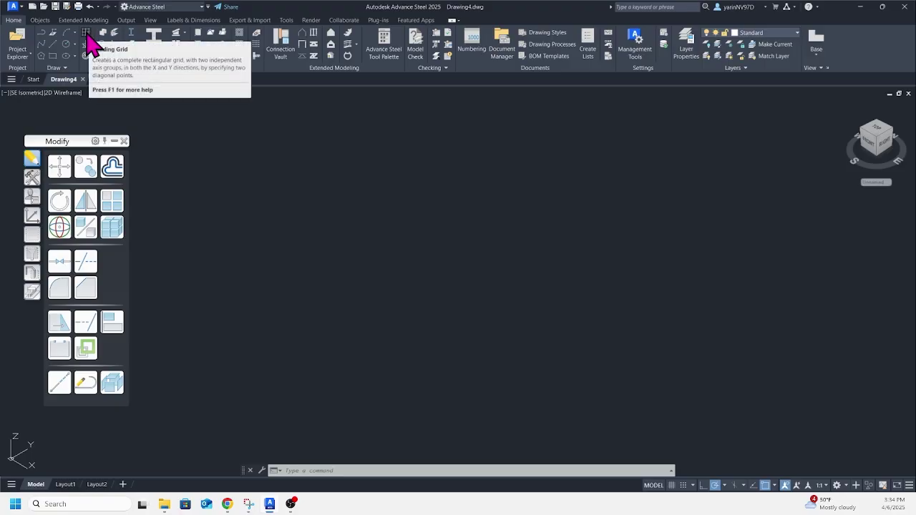
# Step: Start a rectangular building grid with its origin at 0,0
pyautogui.click(86, 33)
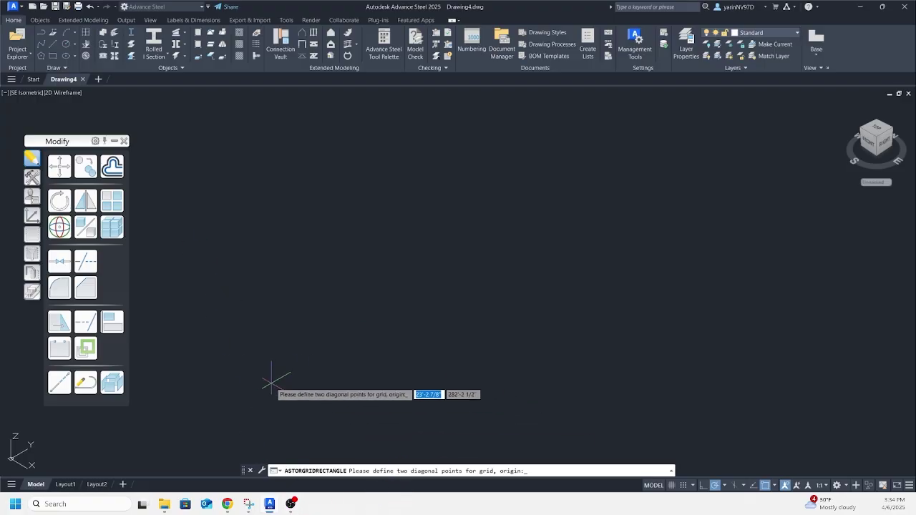
pyautogui.write('0')
pyautogui.press('Tab')
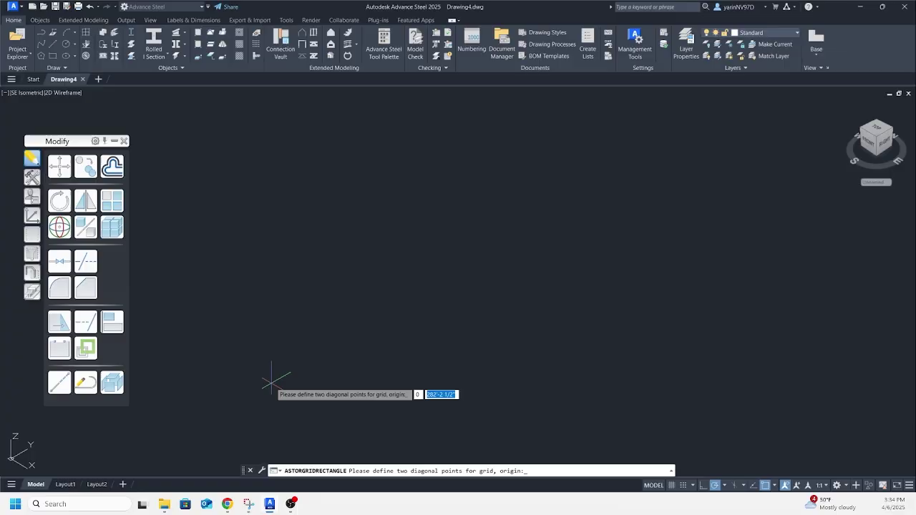
pyautogui.write('0')
pyautogui.press('Return')
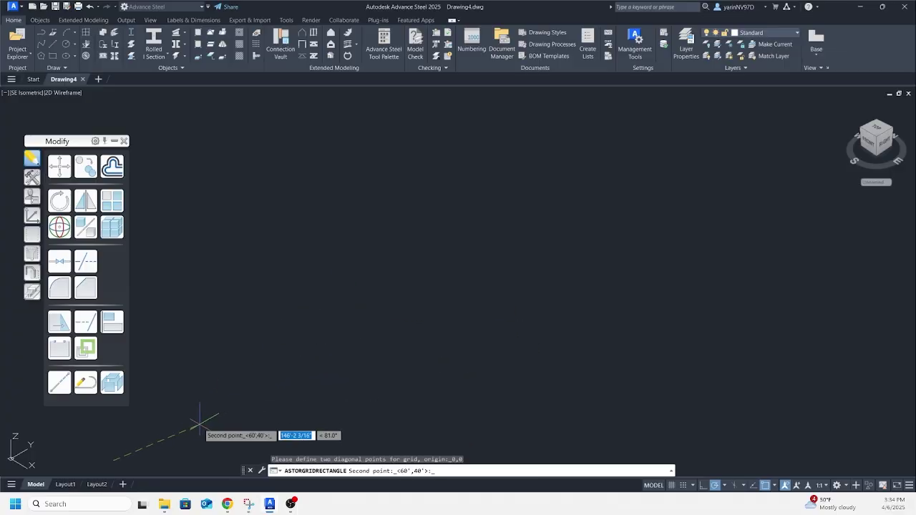
# Step: Set the grid's opposite corner at 75' by 40' to complete it
pyautogui.moveTo(170, 413); pyautogui.dragTo(372, 325, button='middle')
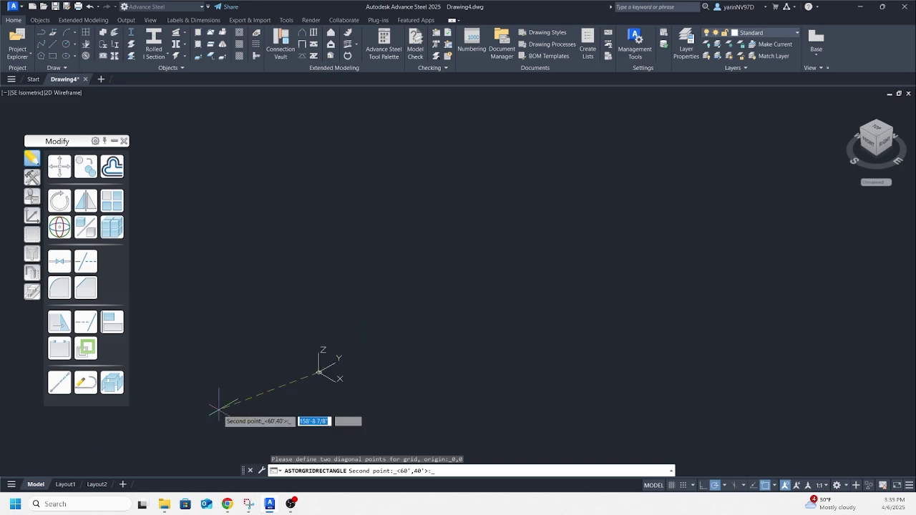
pyautogui.moveTo(269, 408); pyautogui.dragTo(370, 415, button='middle')
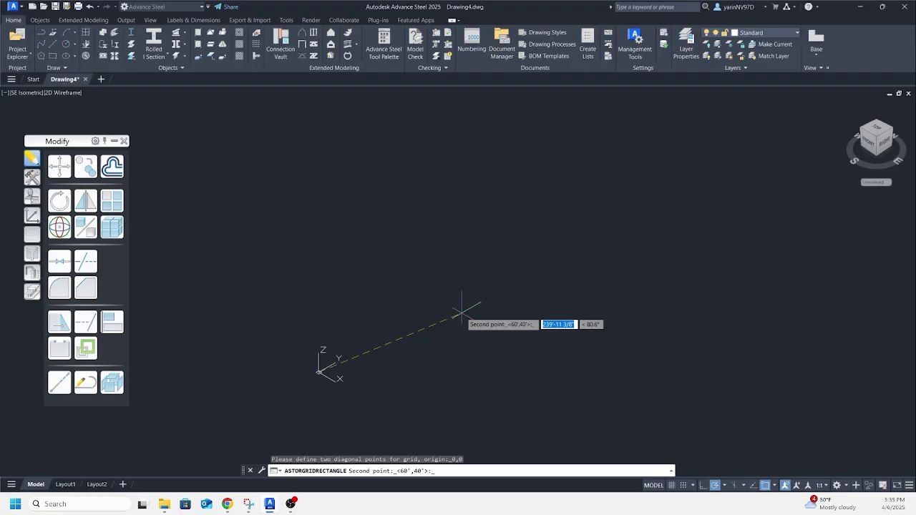
pyautogui.write('75')
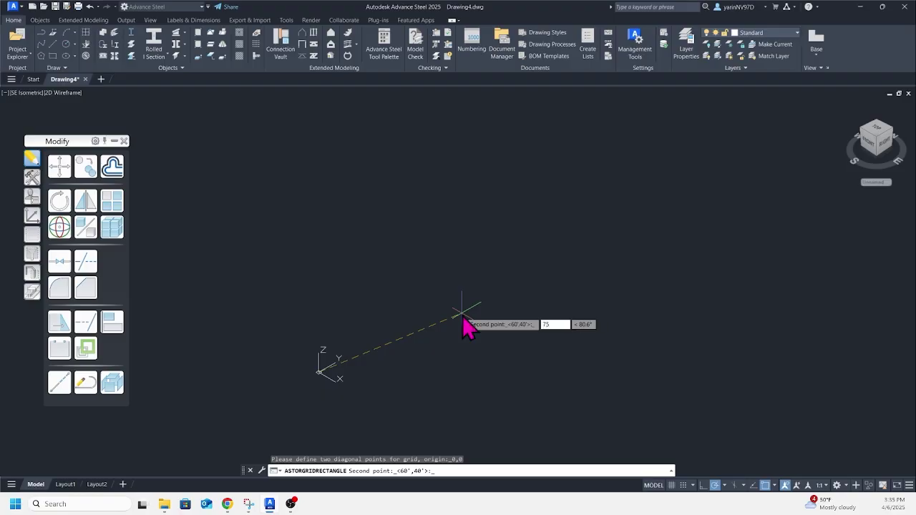
pyautogui.write("'")
pyautogui.press('Tab')
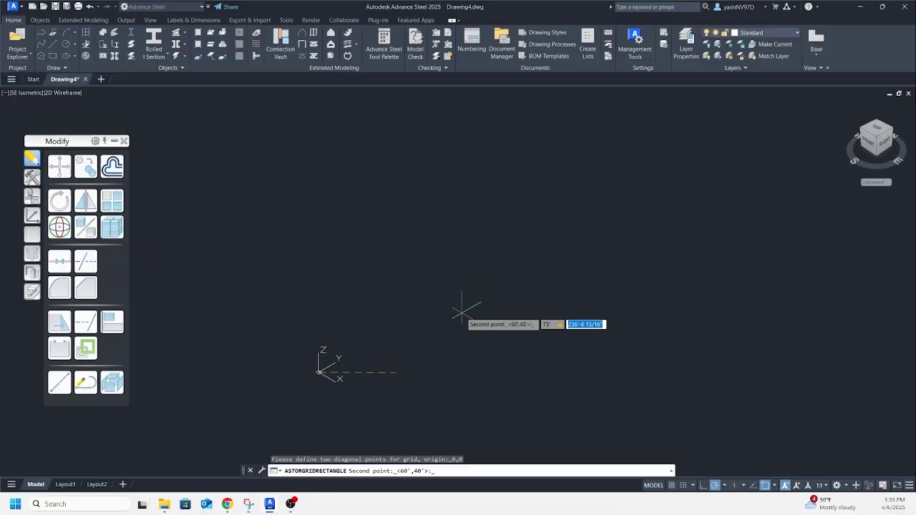
pyautogui.write('4')
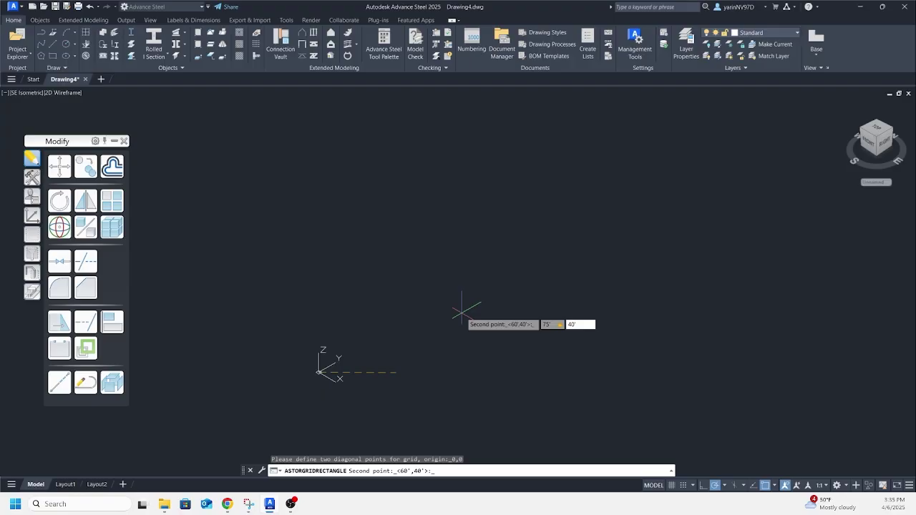
pyautogui.write("0'")
pyautogui.press('Return')
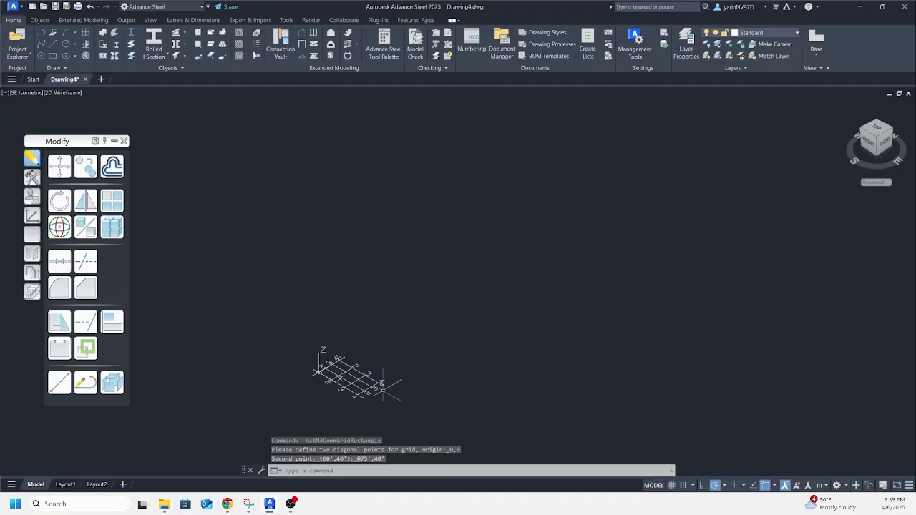
# Step: Zoom to the grid, select its parallel numbered axes and open Advance Properties
pyautogui.scroll(5, 382, 386)
pyautogui.moveTo(471, 344); pyautogui.dragTo(499, 335, button='middle')
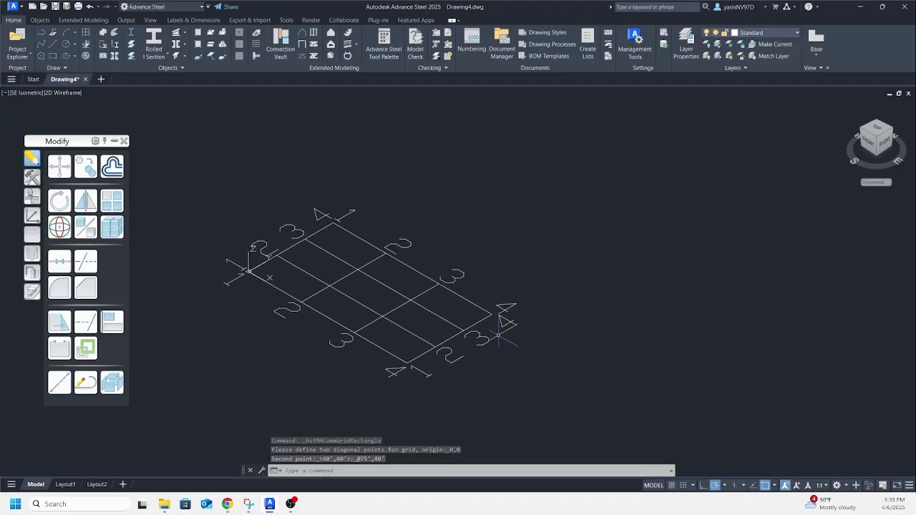
pyautogui.scroll(2, 465, 320)
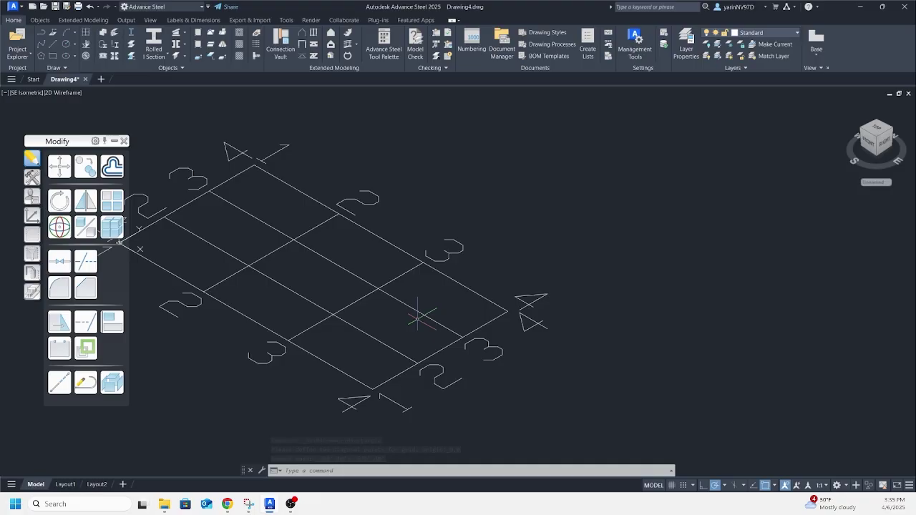
pyautogui.moveTo(419, 310); pyautogui.dragTo(503, 313, button='middle')
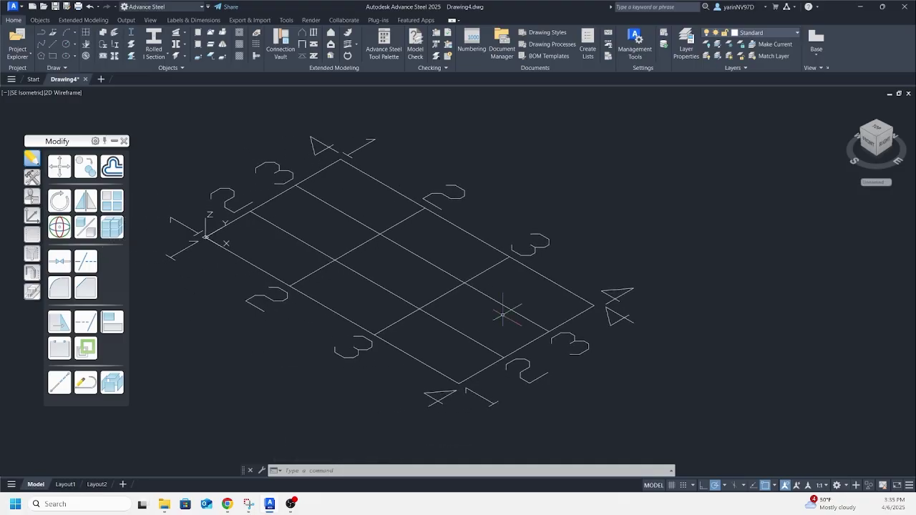
pyautogui.rightClick(313, 272)
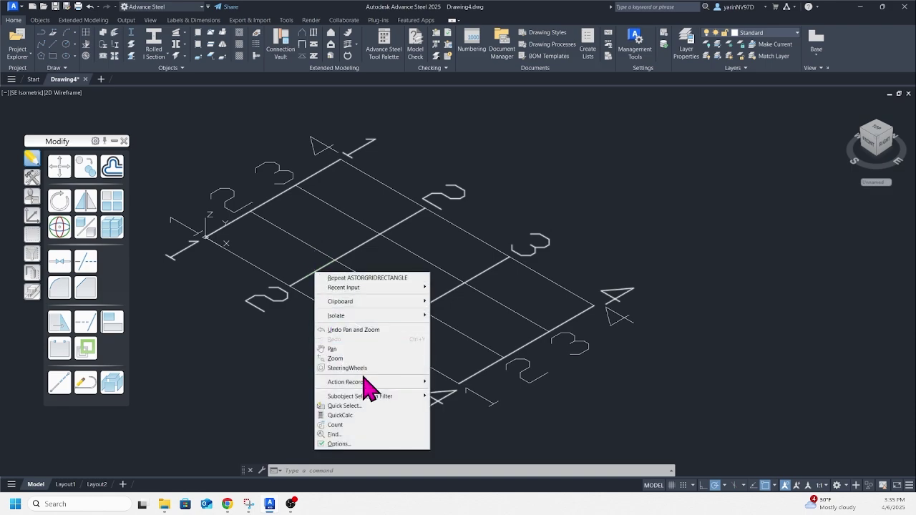
pyautogui.click(298, 258)
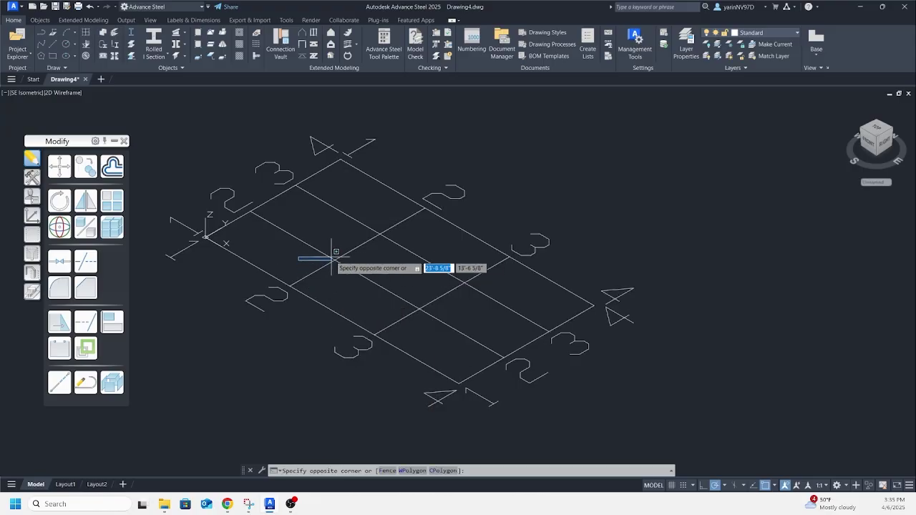
pyautogui.press('Escape')
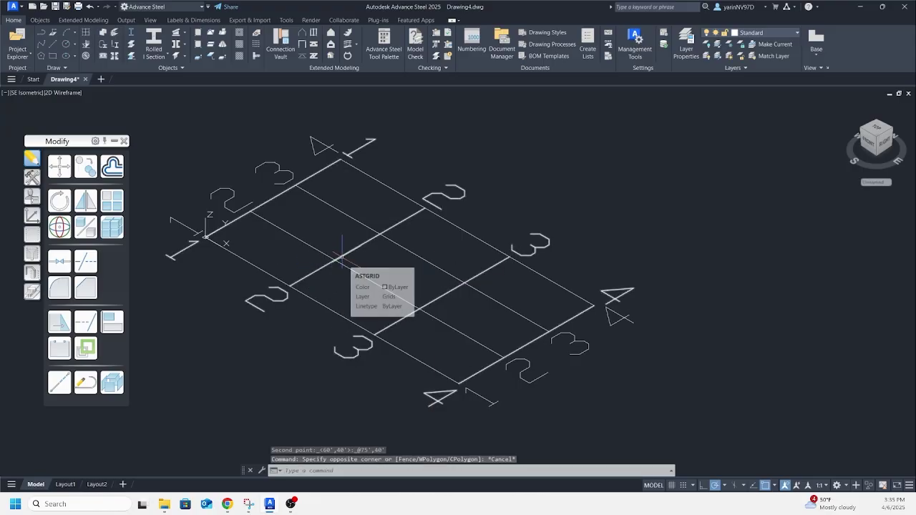
pyautogui.click(342, 256)
pyautogui.rightClick(342, 256)
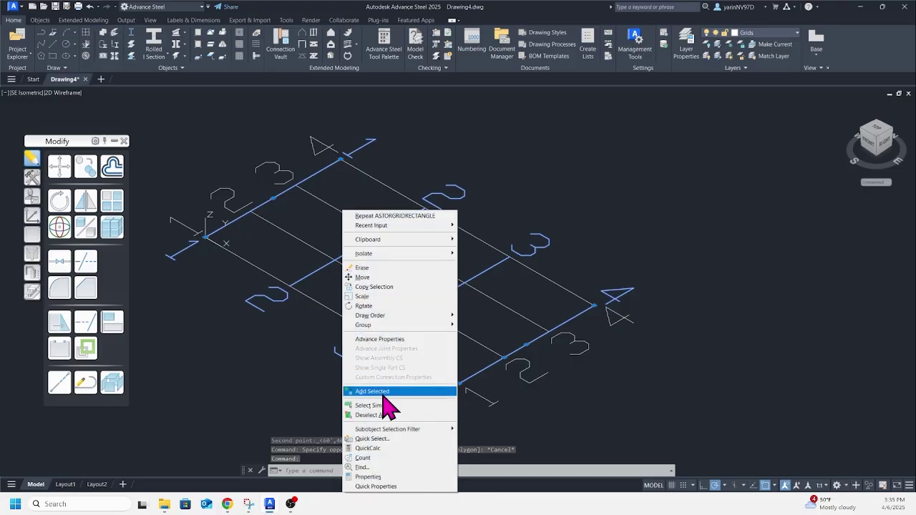
pyautogui.click(399, 339)
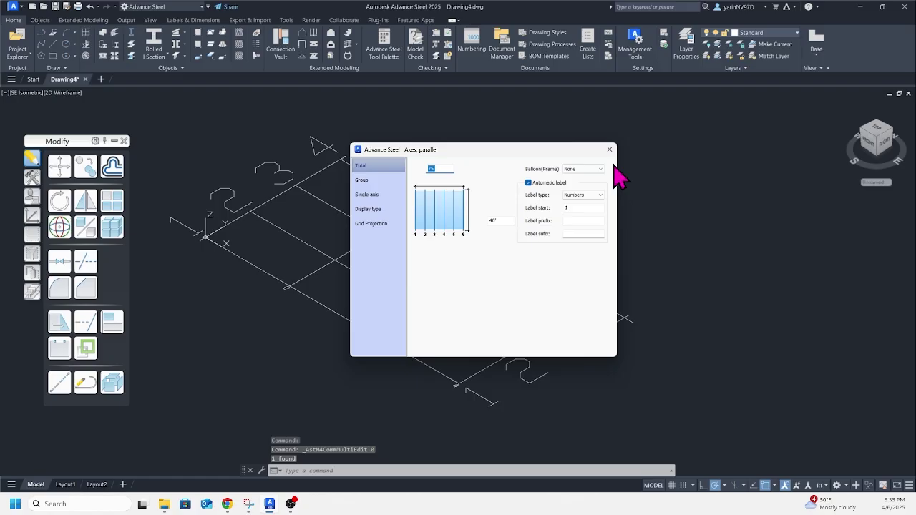
# Step: Reopen the Axes, parallel properties and set Balloon(Frame) to Edging
pyautogui.click(609, 149)
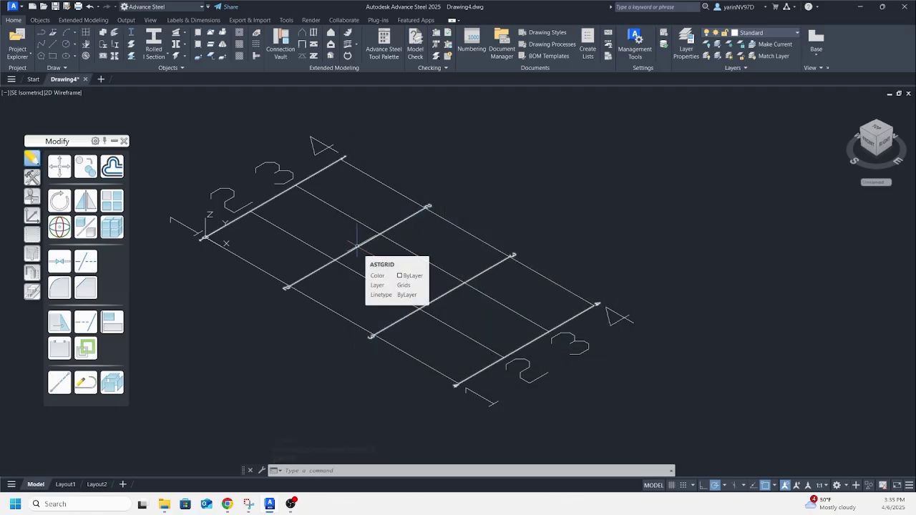
pyautogui.doubleClick(356, 246)
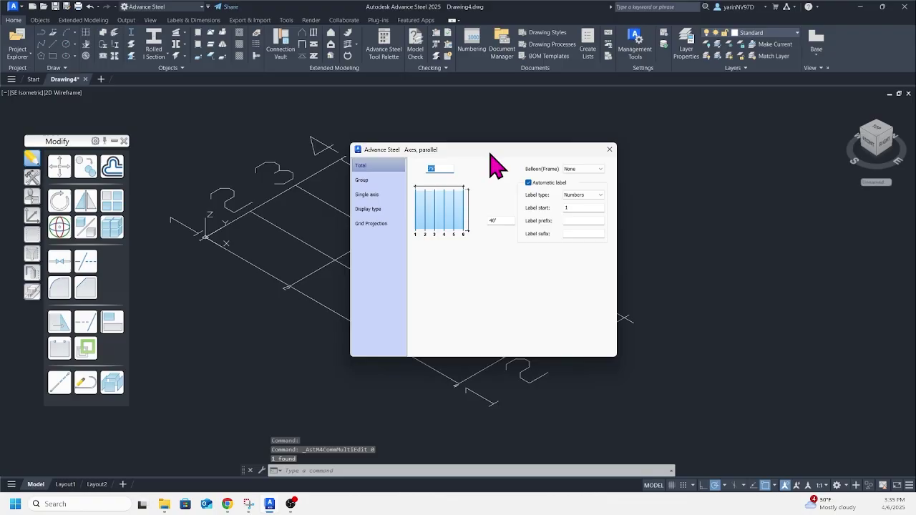
pyautogui.moveTo(494, 159); pyautogui.dragTo(561, 146)
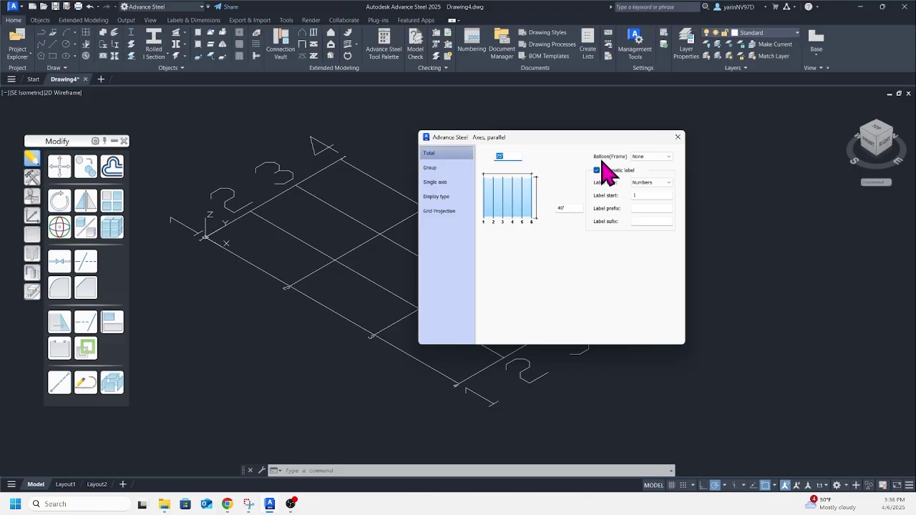
pyautogui.click(670, 157)
pyautogui.click(675, 172)
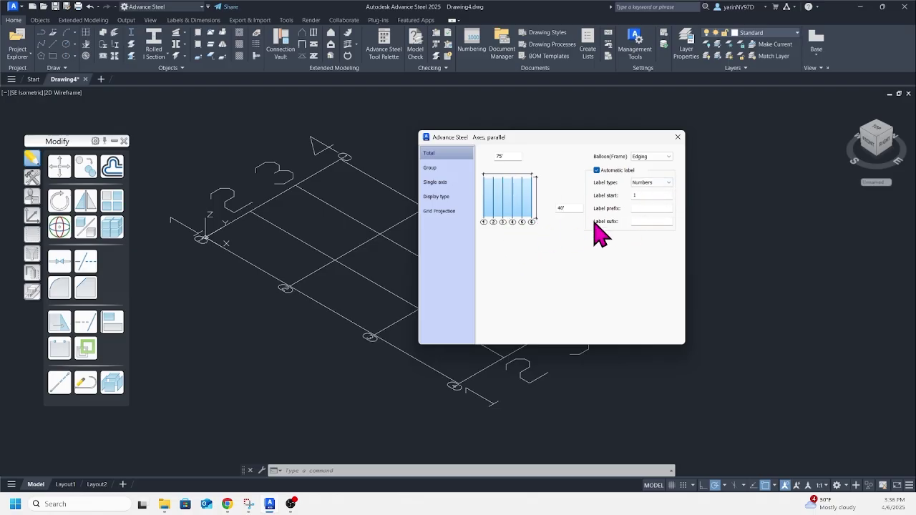
# Step: On the Group page set 6 axes at 15' spacing, then close the dialog
pyautogui.click(432, 169)
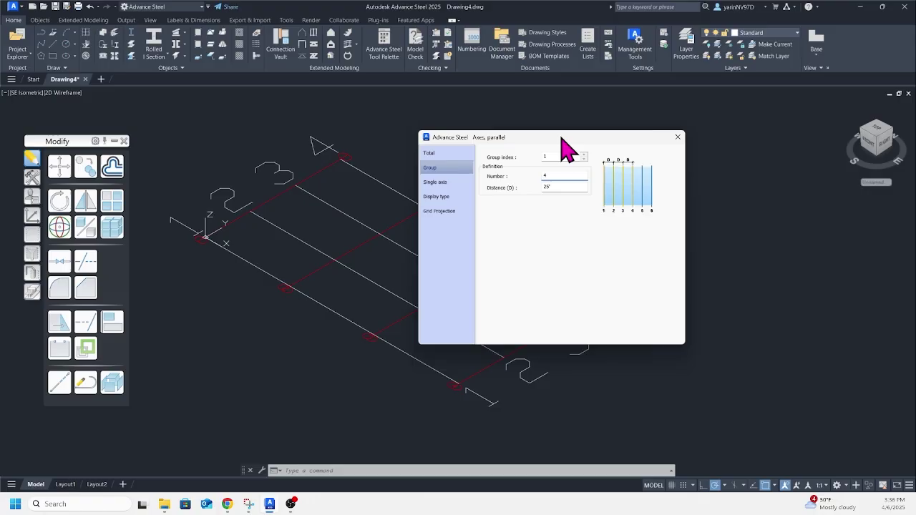
pyautogui.moveTo(565, 138); pyautogui.dragTo(670, 135)
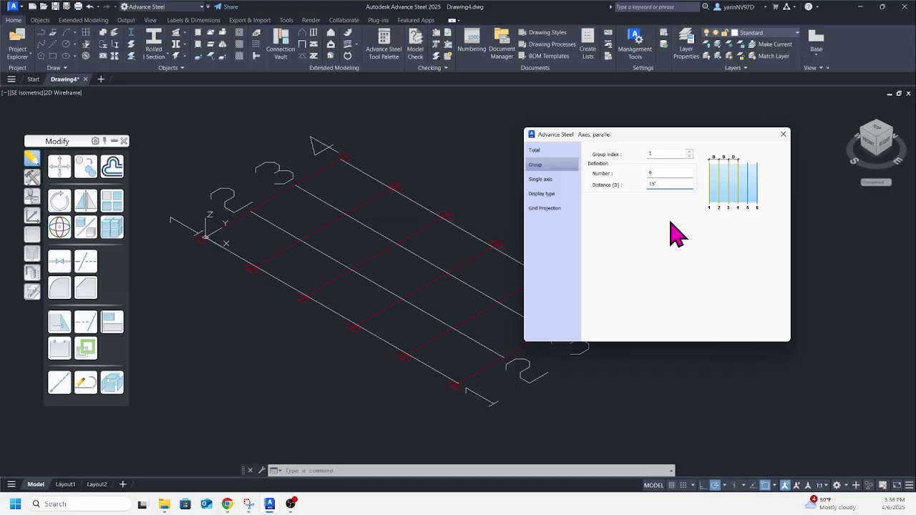
pyautogui.click(784, 134)
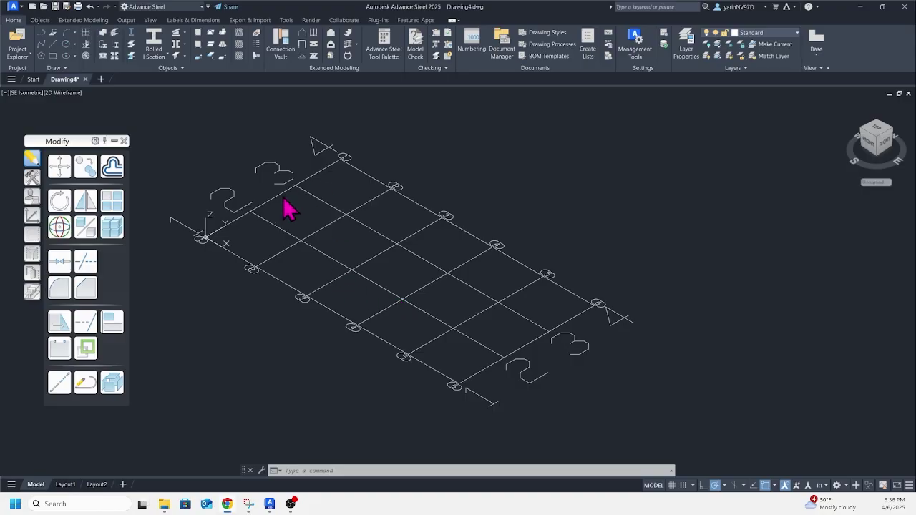
# Step: Open the long axes' properties and set Edging balloons with Capital letters labels
pyautogui.click(276, 278)
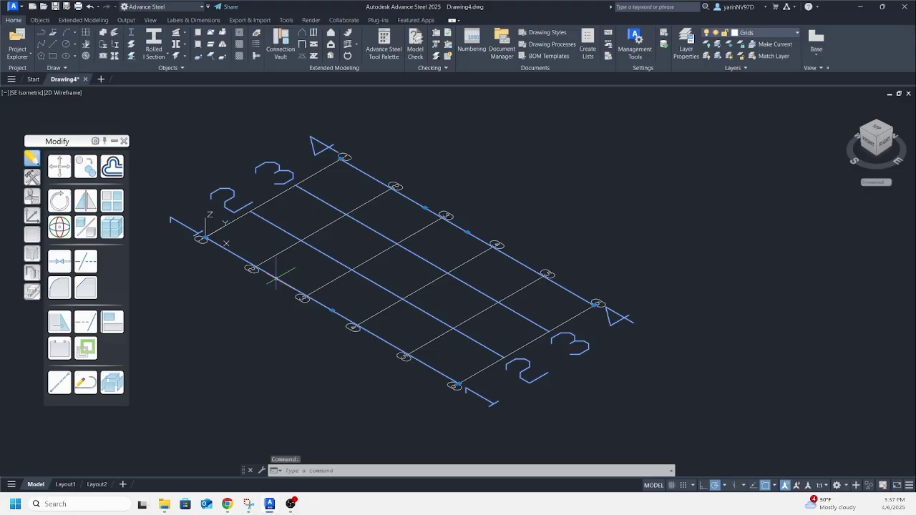
pyautogui.doubleClick(277, 279)
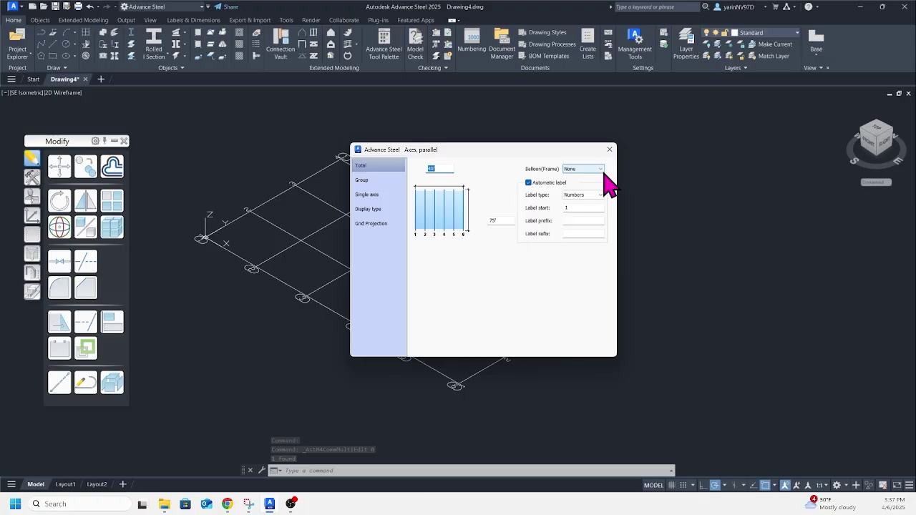
pyautogui.click(600, 169)
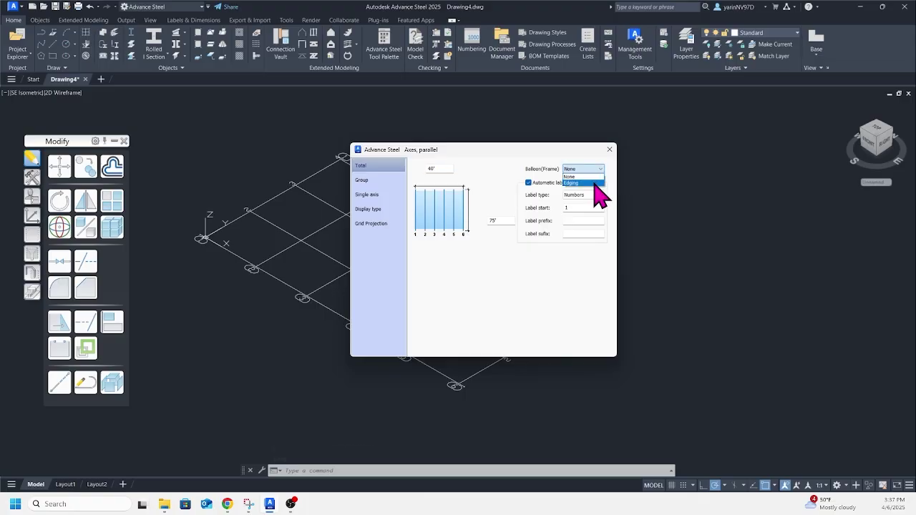
pyautogui.click(593, 184)
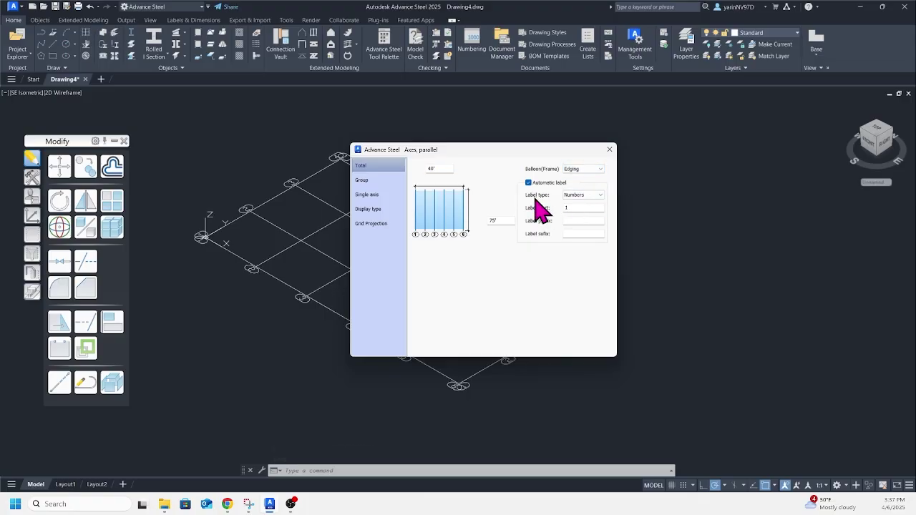
pyautogui.moveTo(550, 149); pyautogui.dragTo(716, 134)
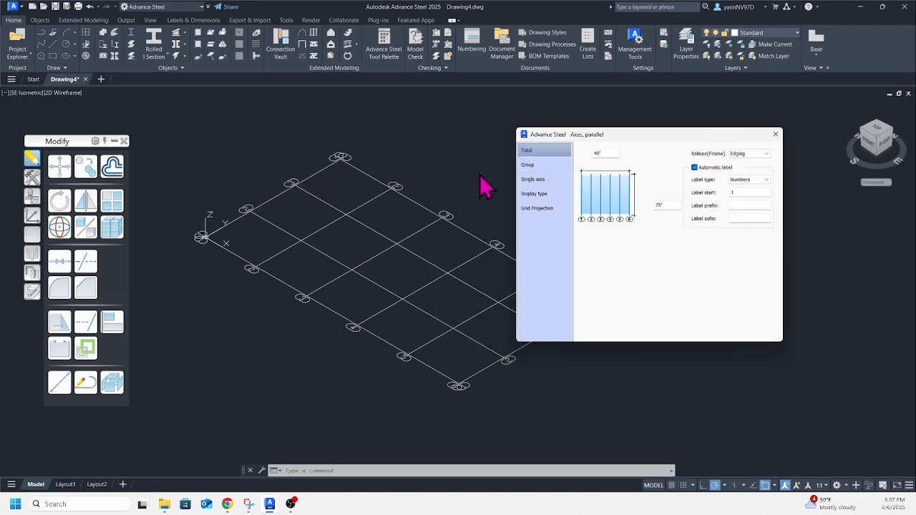
pyautogui.click(767, 179)
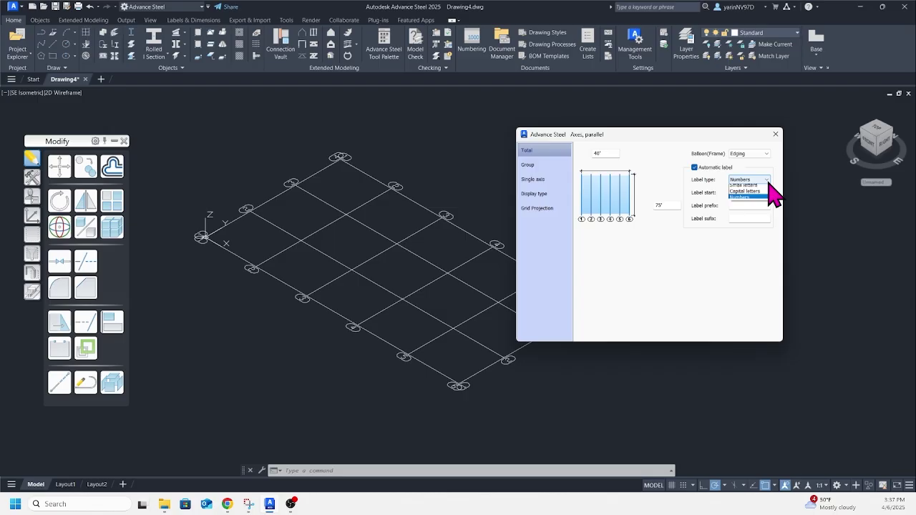
pyautogui.click(753, 193)
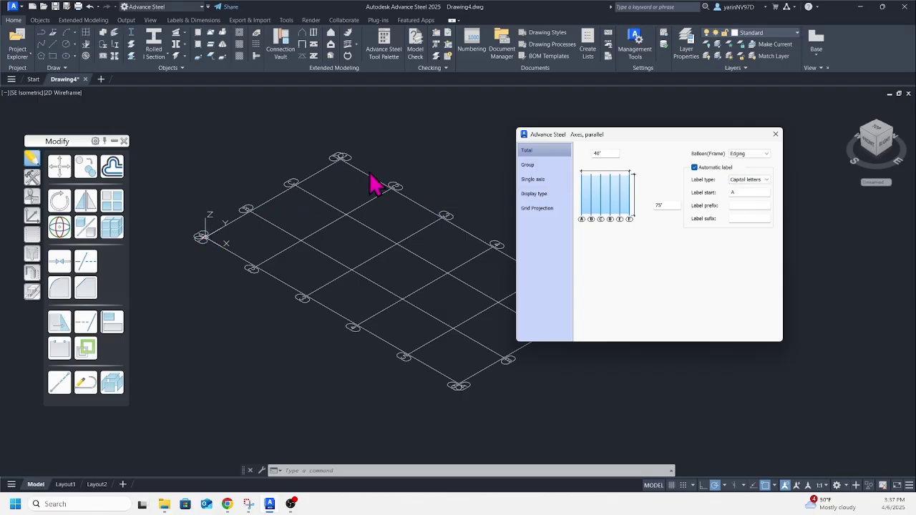
# Step: On the Group page set Number to 3 and Distance (D) to 20'
pyautogui.click(530, 166)
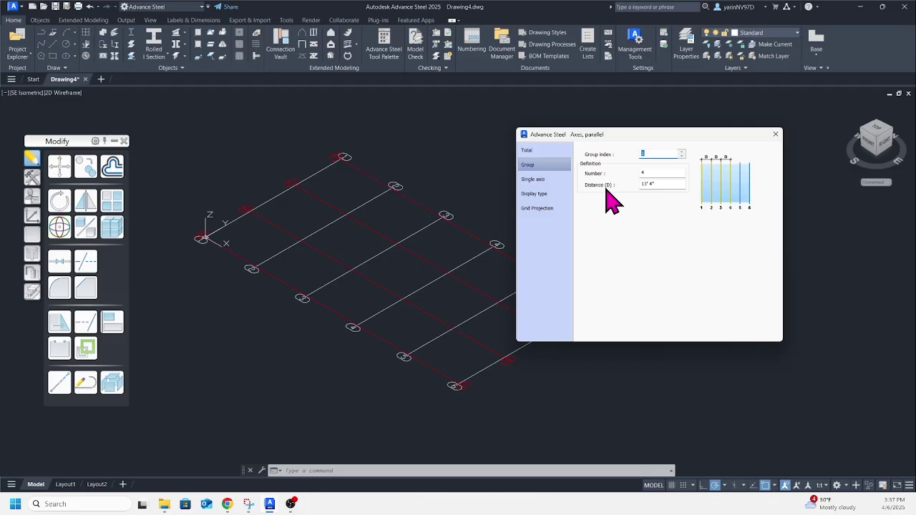
pyautogui.moveTo(661, 185); pyautogui.dragTo(637, 184)
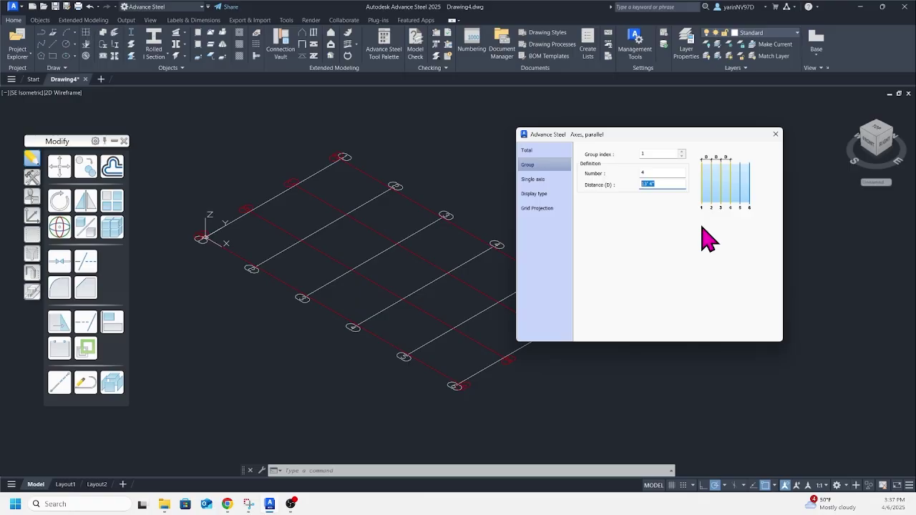
pyautogui.write('20')
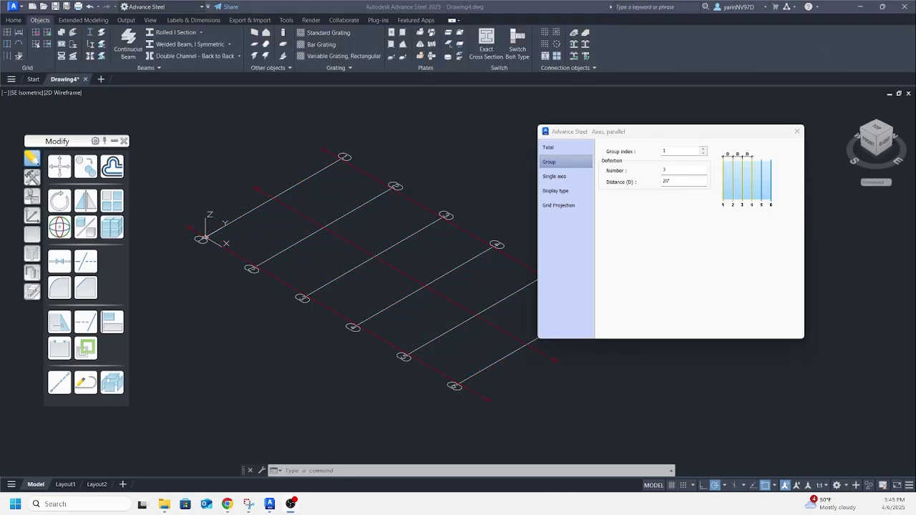
pyautogui.doubleClick(673, 182)
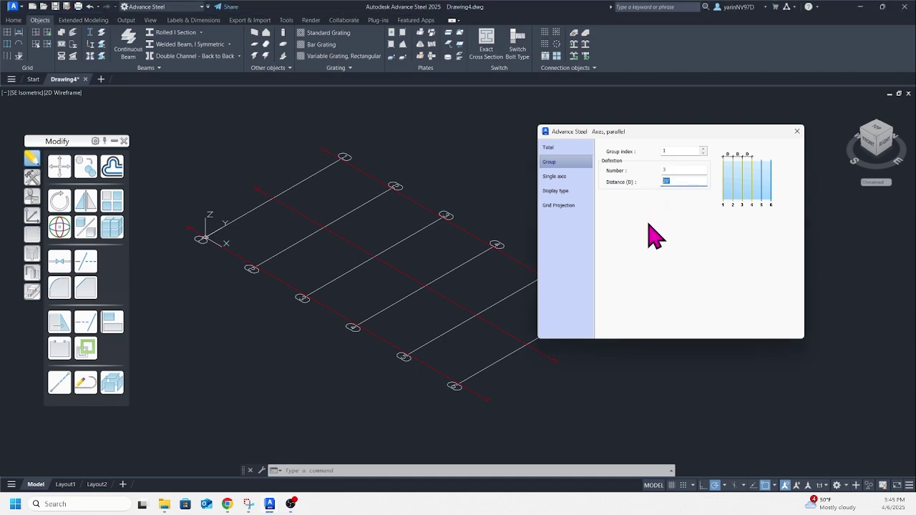
pyautogui.write('20')
pyautogui.doubleClick(686, 170)
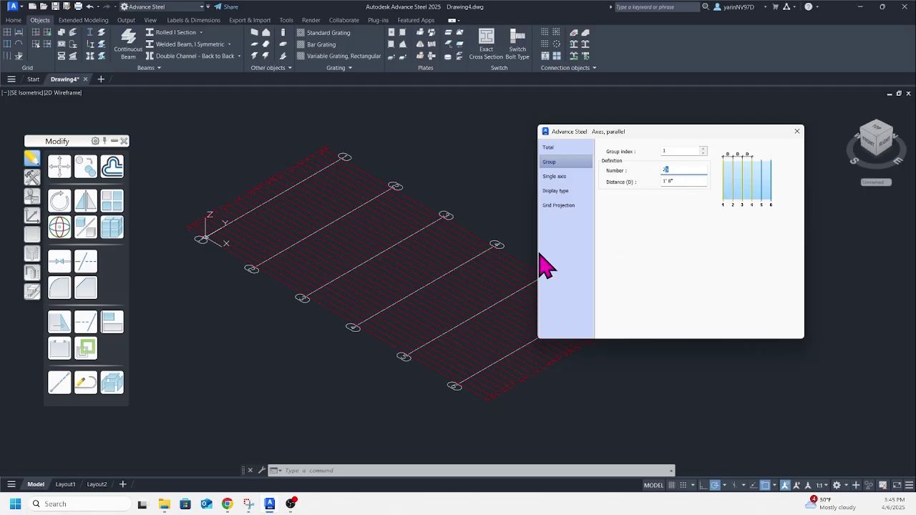
pyautogui.write('25')
pyautogui.click(682, 182)
pyautogui.doubleClick(682, 182)
pyautogui.write('20')
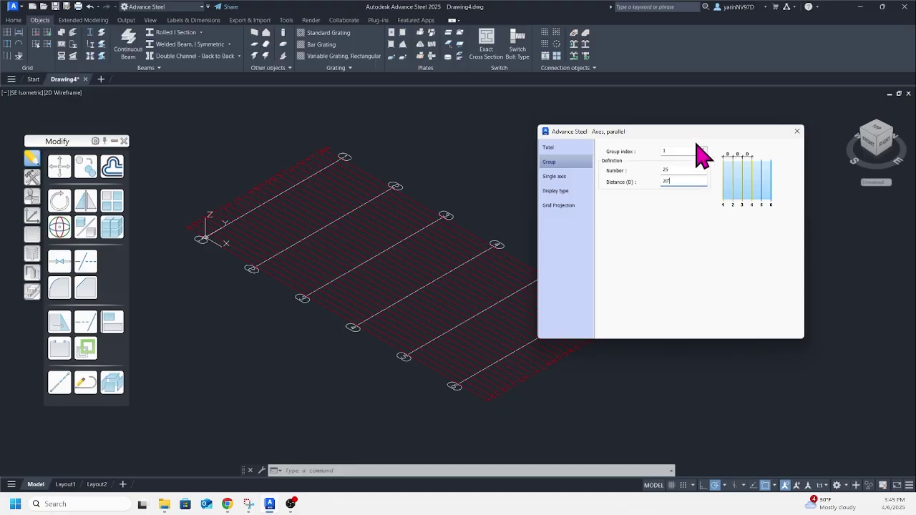
pyautogui.doubleClick(684, 170)
pyautogui.write('3')
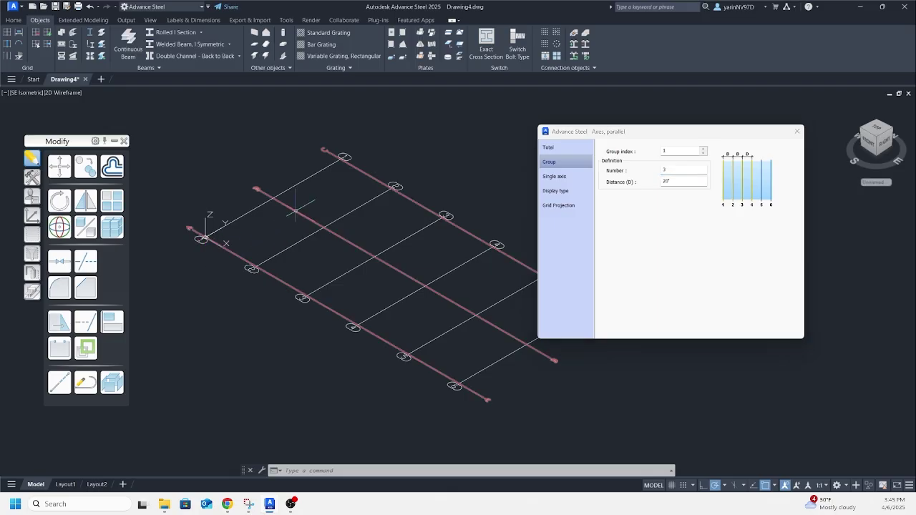
# Step: Close the axes dialog, then insert 1 axis 4' beyond the end grid axis
pyautogui.click(269, 195)
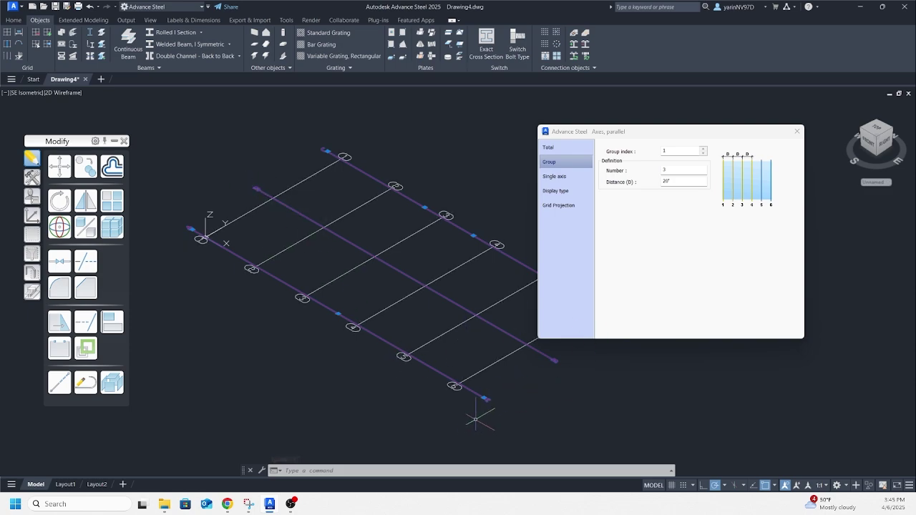
pyautogui.click(795, 133)
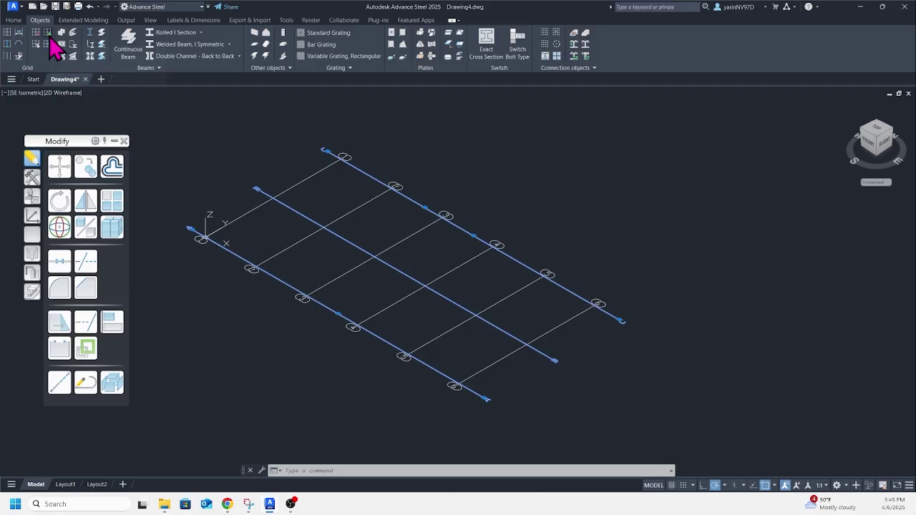
pyautogui.click(51, 41)
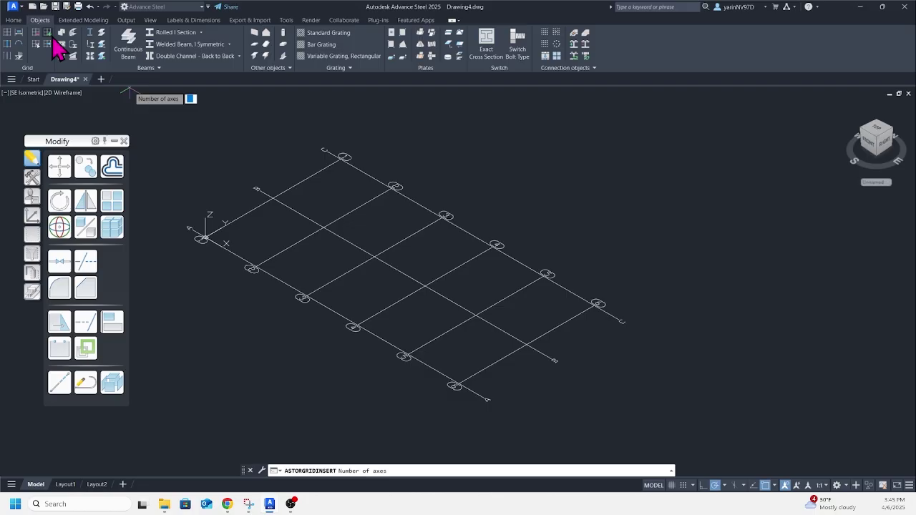
pyautogui.click(50, 40)
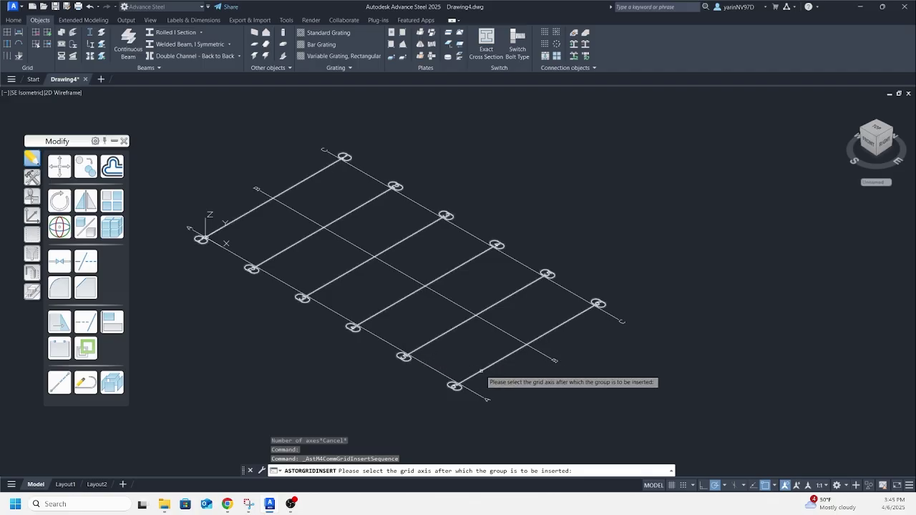
pyautogui.click(481, 370)
pyautogui.press('Return')
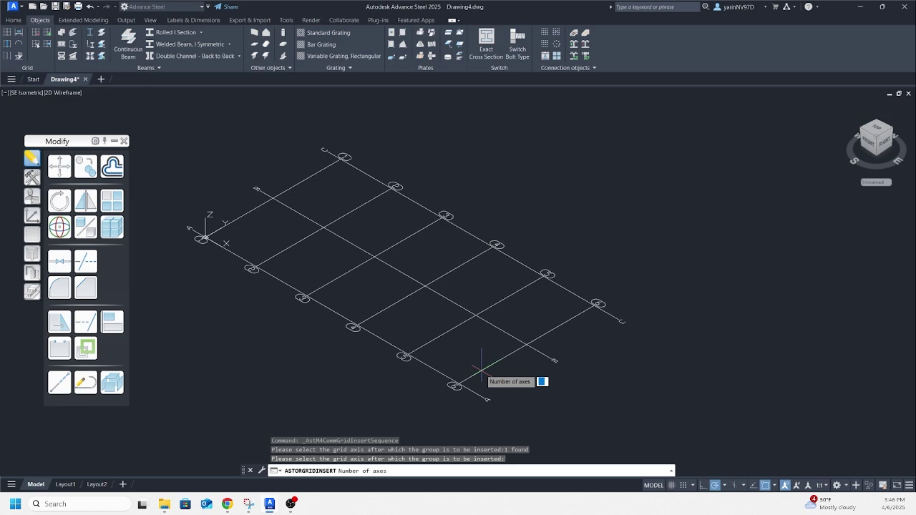
pyautogui.write('1')
pyautogui.press('Return')
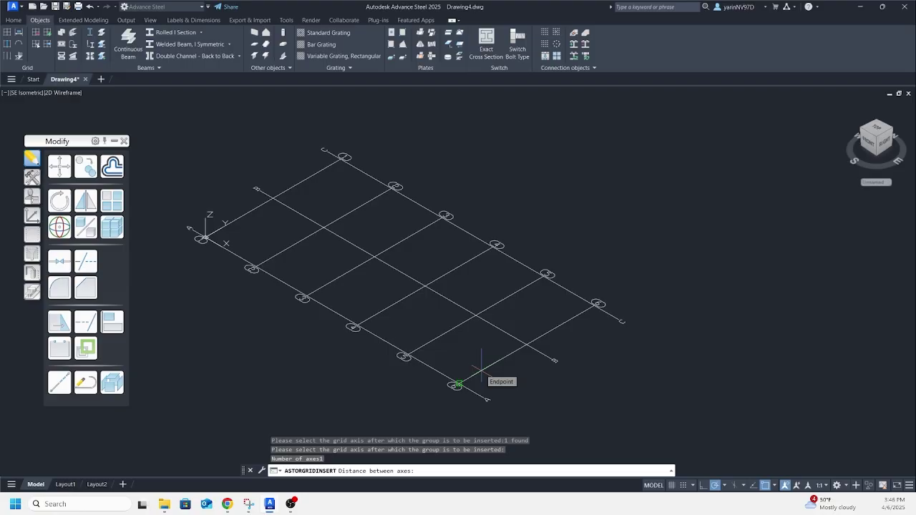
pyautogui.write('4')
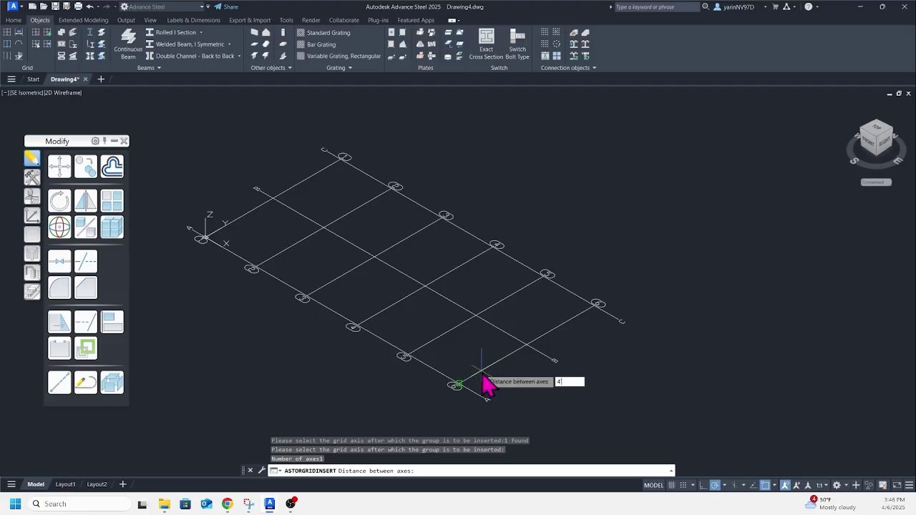
pyautogui.press('Return')
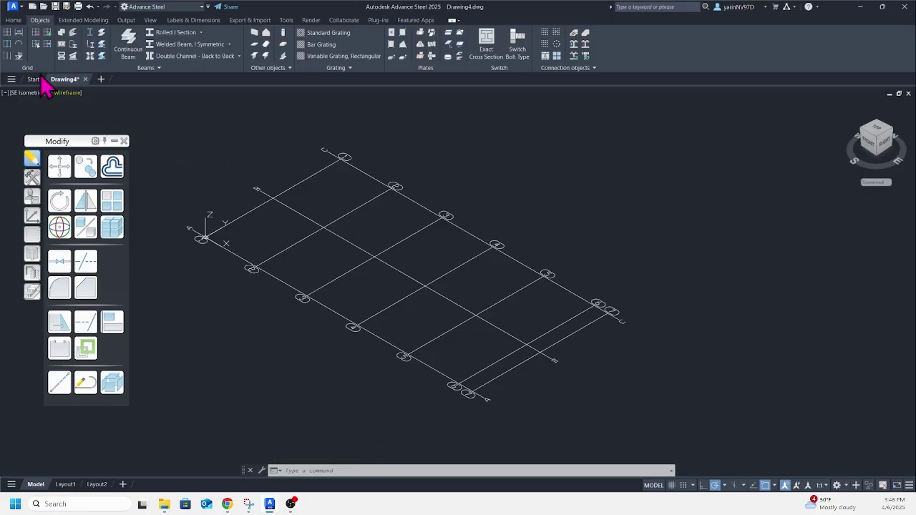
# Step: Open the Project Explorer, shift it left, and show its Structures tab
pyautogui.click(14, 20)
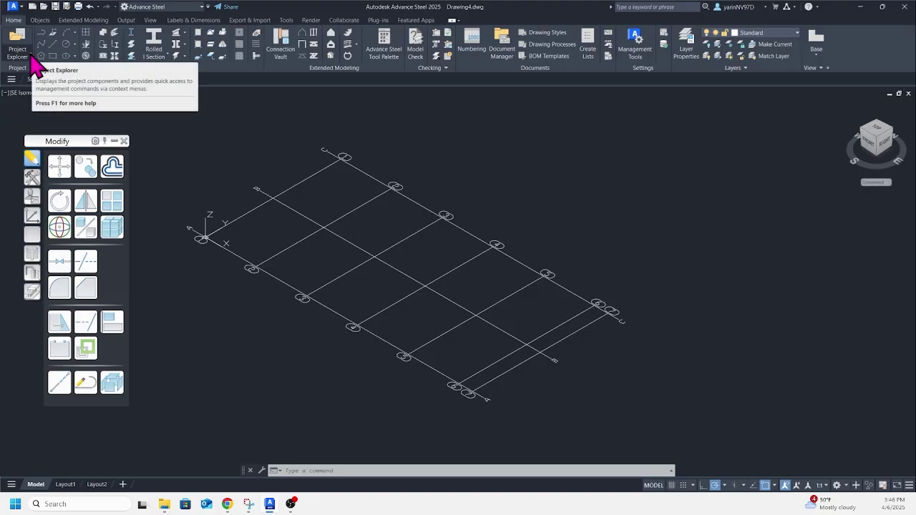
pyautogui.click(30, 55)
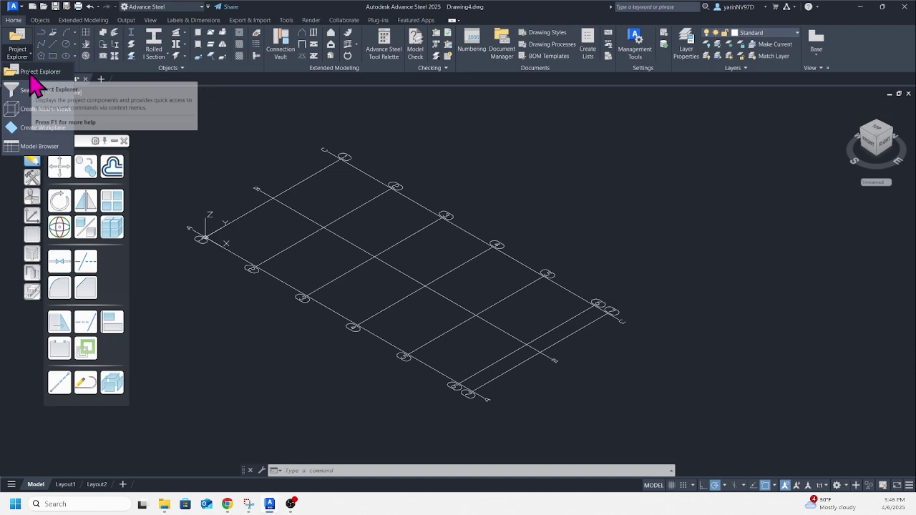
pyautogui.click(36, 71)
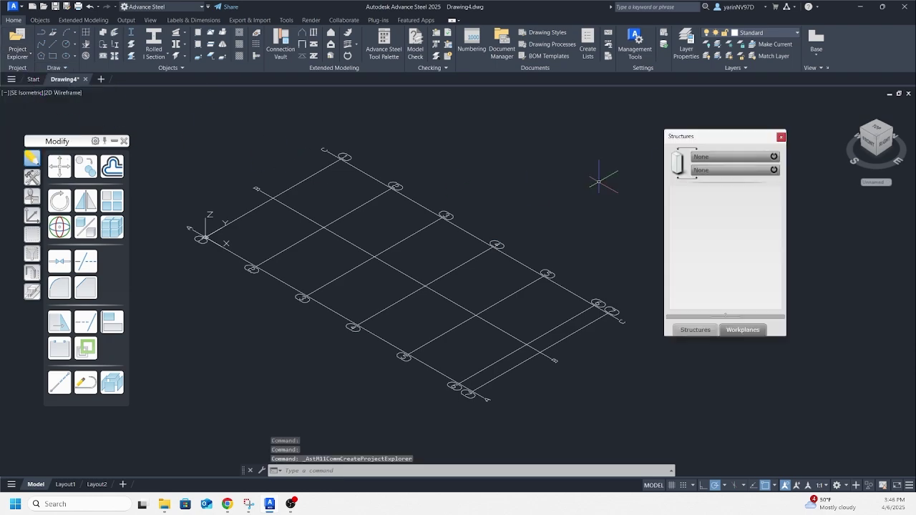
pyautogui.moveTo(677, 136); pyautogui.dragTo(632, 130)
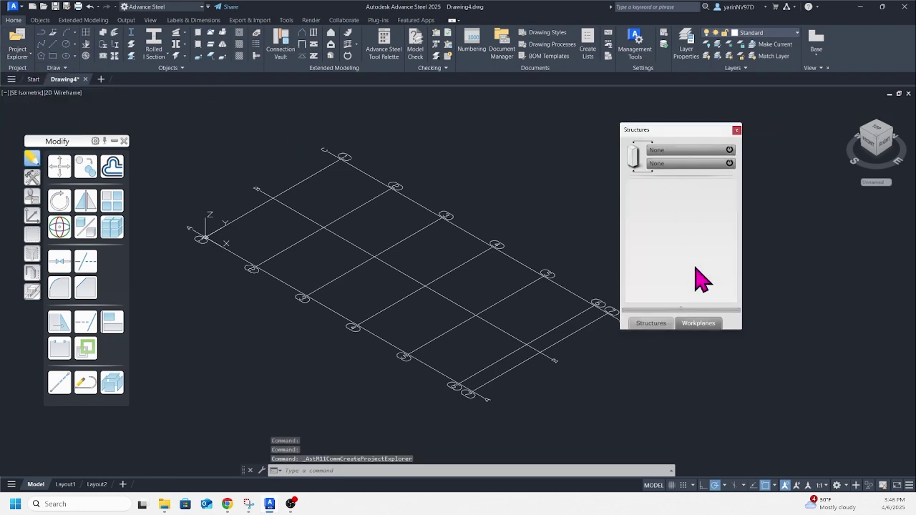
pyautogui.click(653, 323)
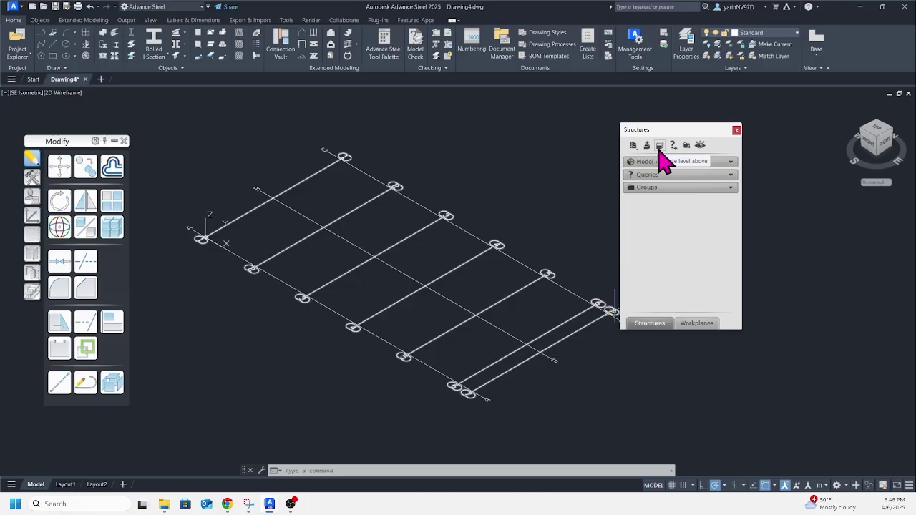
# Step: Add Level 0 at 0' altitude, then start Level 1 with its altitude set to 12'
pyautogui.click(659, 146)
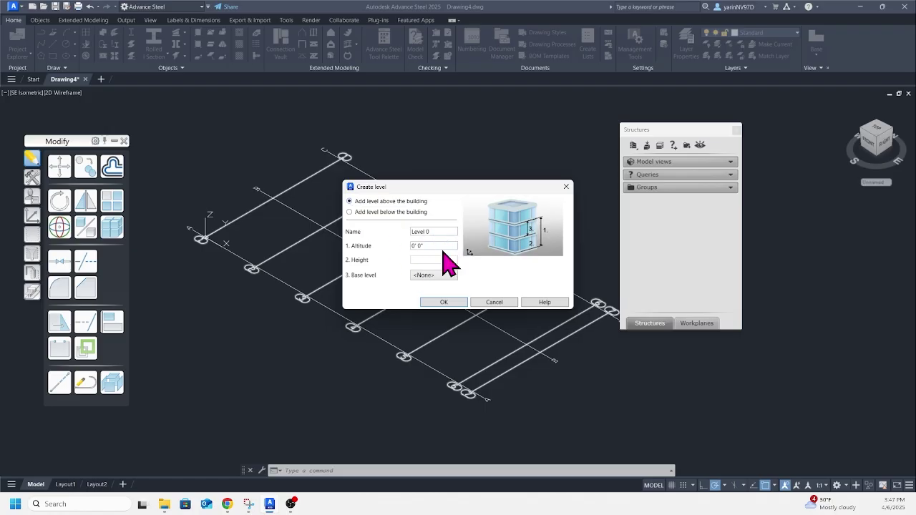
pyautogui.click(444, 302)
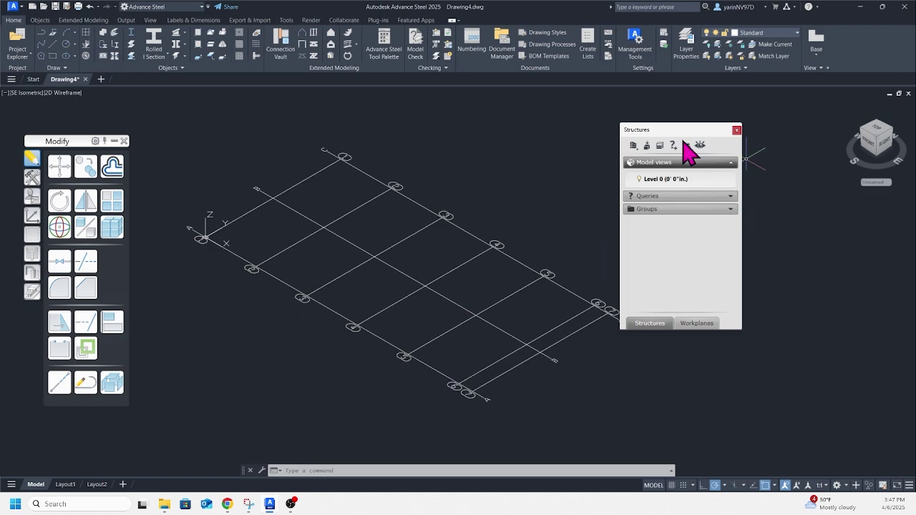
pyautogui.click(660, 147)
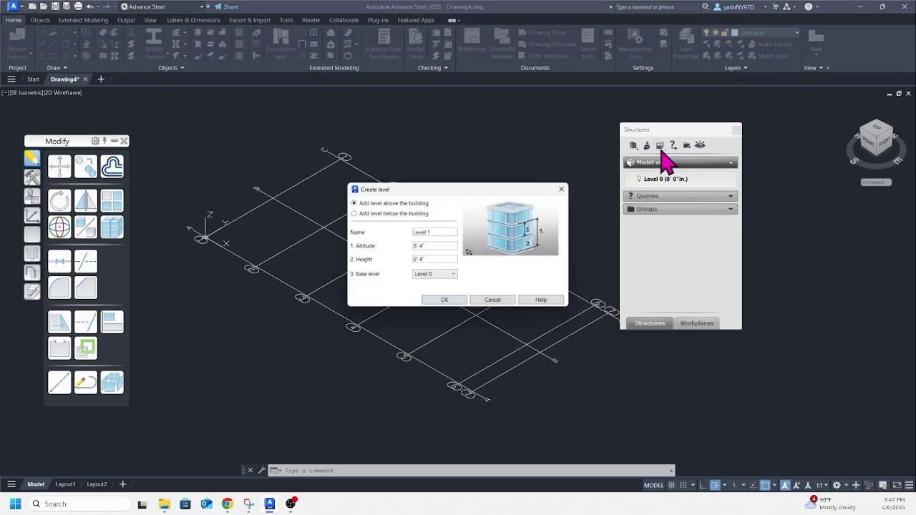
pyautogui.click(433, 245)
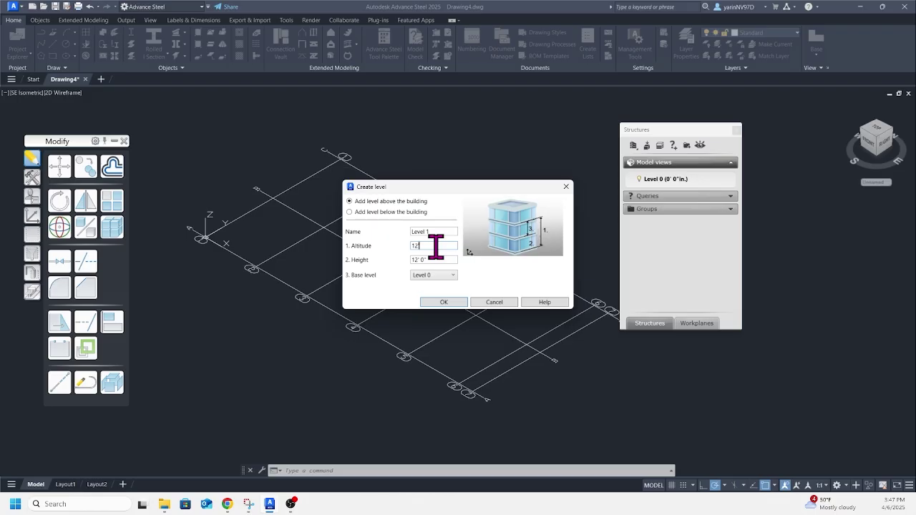
pyautogui.write("'")
# Step: Confirm Level 1 at 12', then add Level 2 at 24' and Level 3 at 36' above it
pyautogui.click(444, 302)
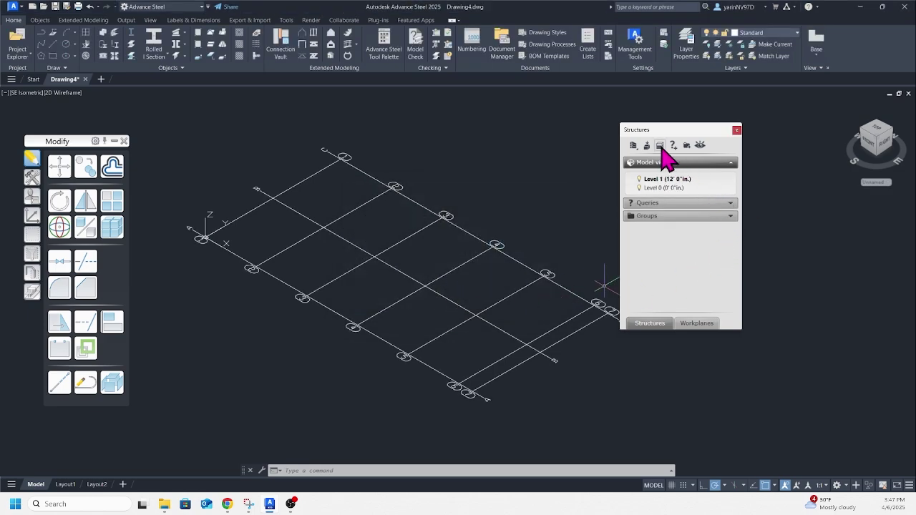
pyautogui.click(660, 146)
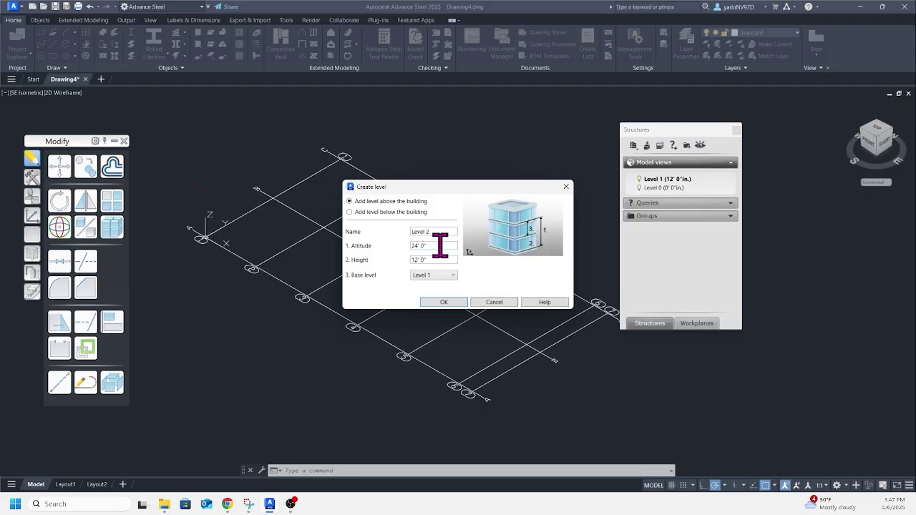
pyautogui.click(444, 302)
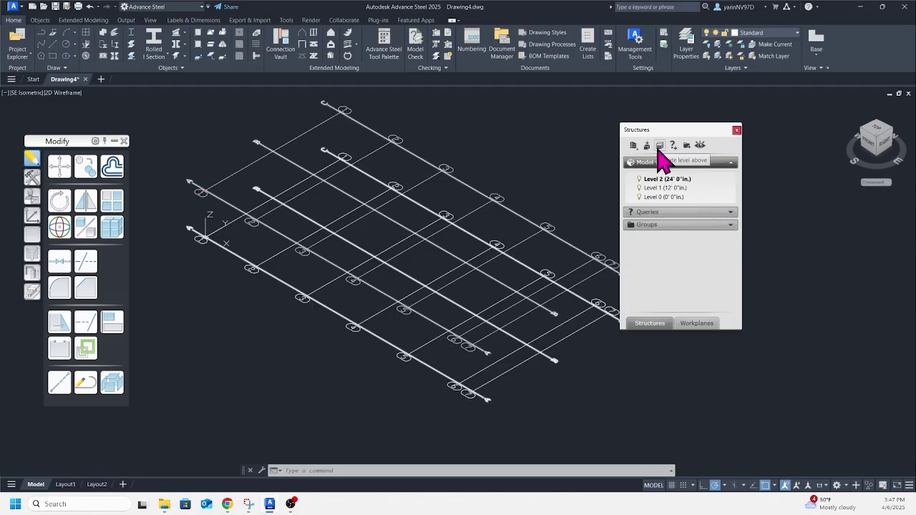
pyautogui.click(660, 145)
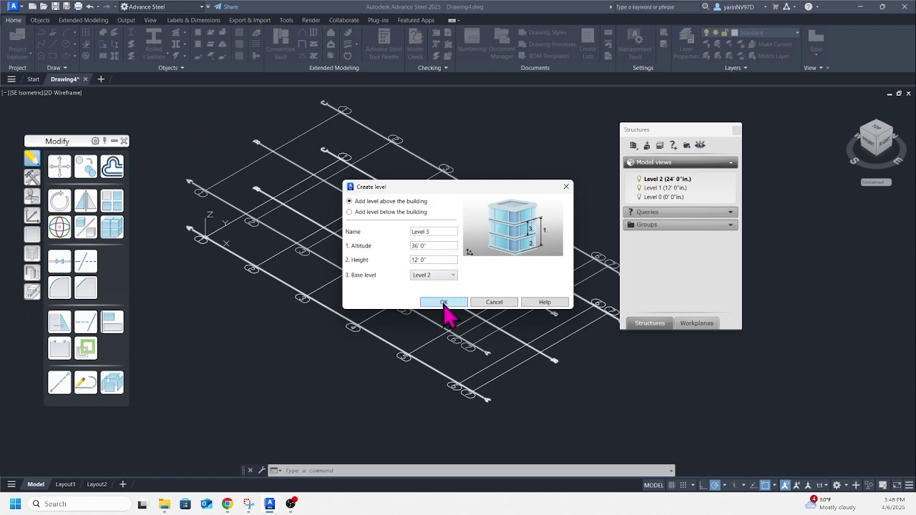
pyautogui.click(444, 302)
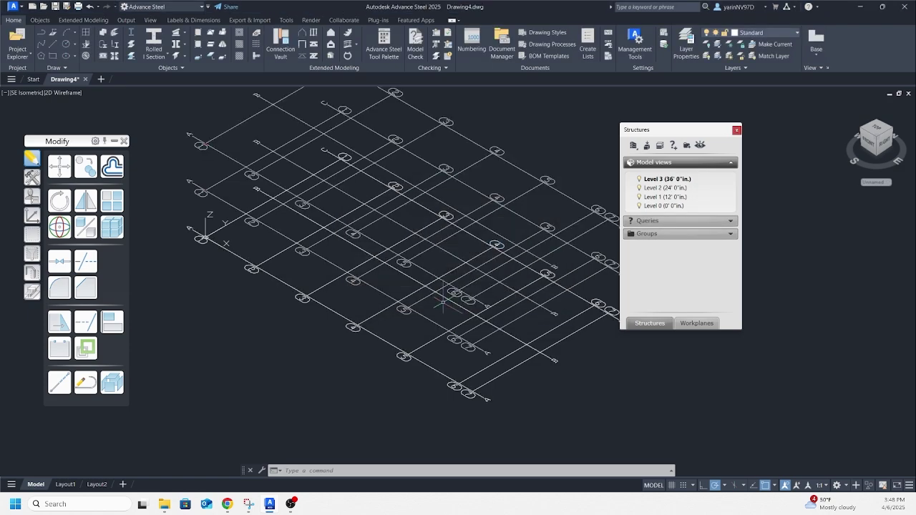
pyautogui.doubleClick(652, 179)
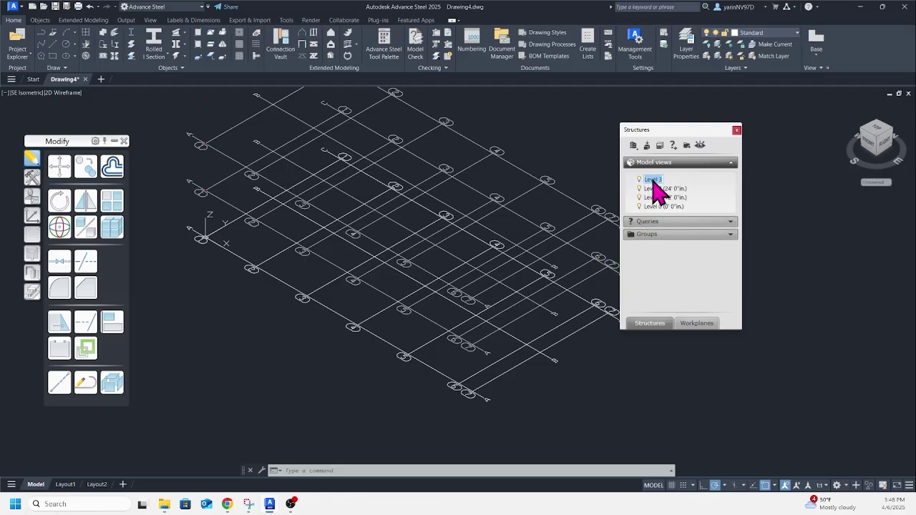
pyautogui.press('Return')
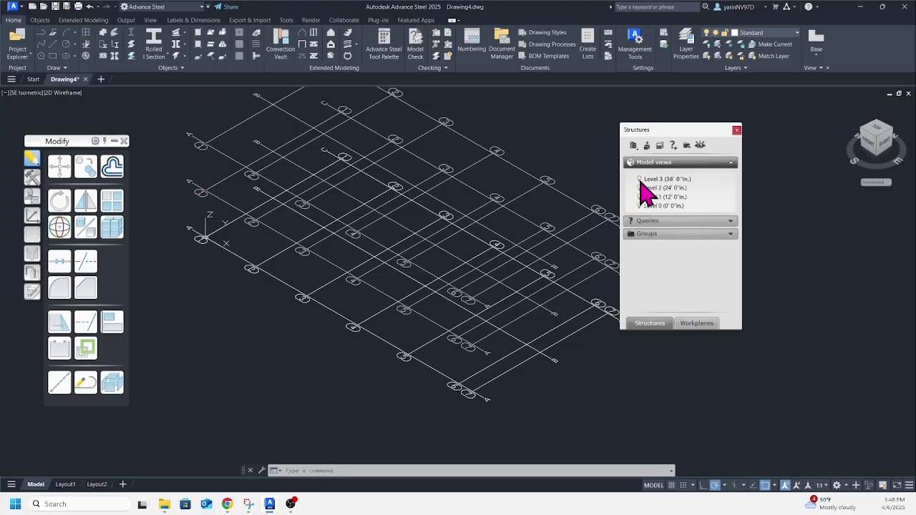
pyautogui.rightClick(644, 179)
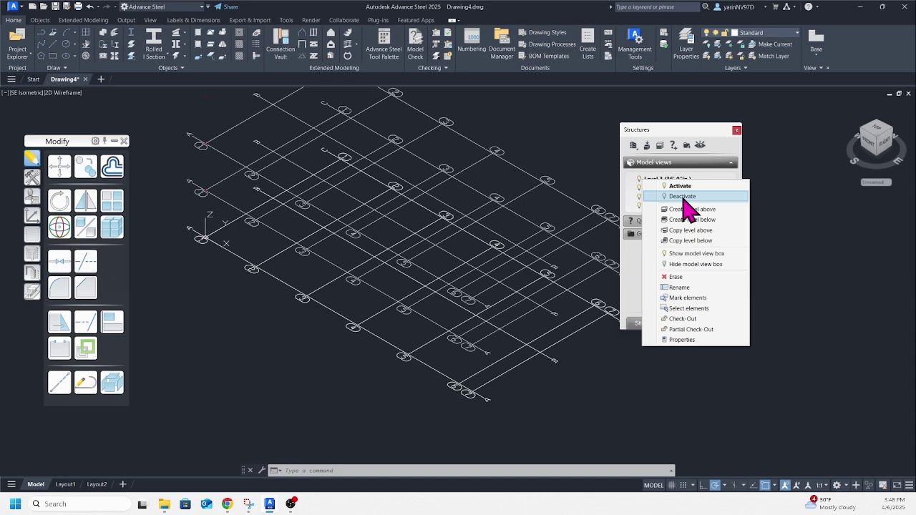
pyautogui.click(684, 196)
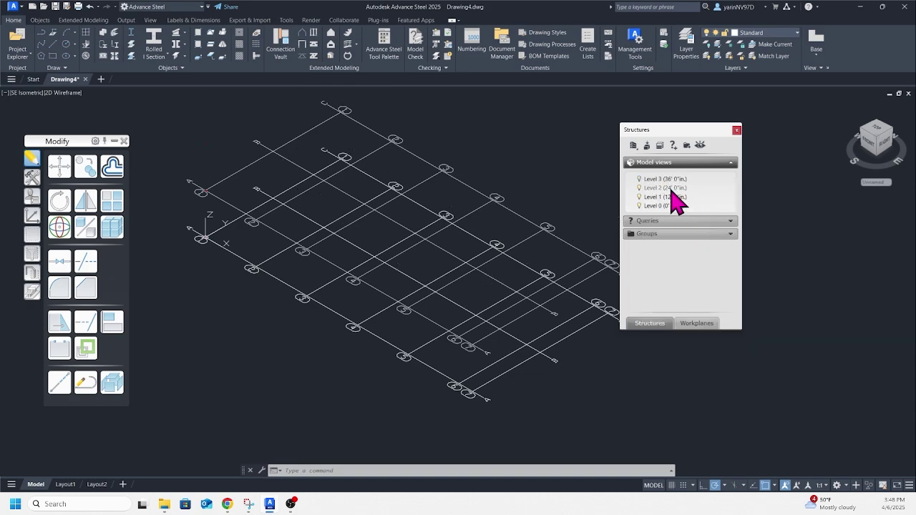
pyautogui.rightClick(672, 189)
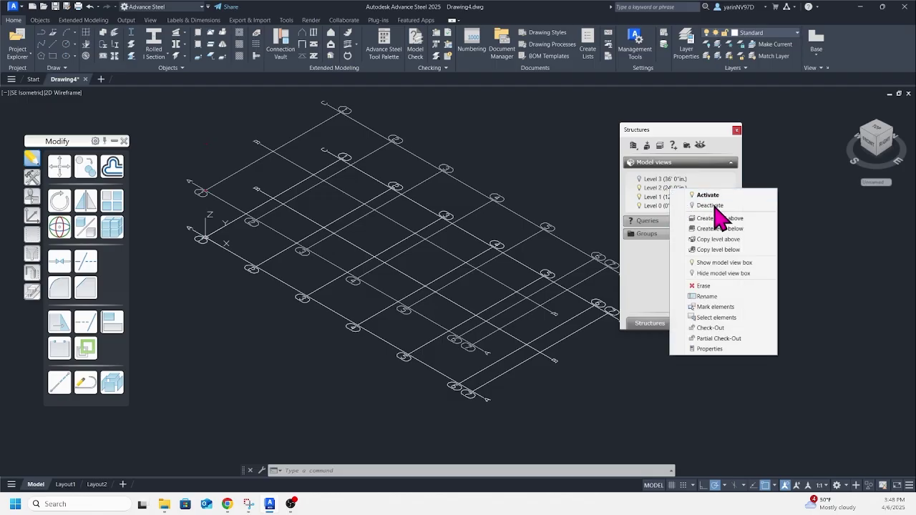
pyautogui.click(659, 190)
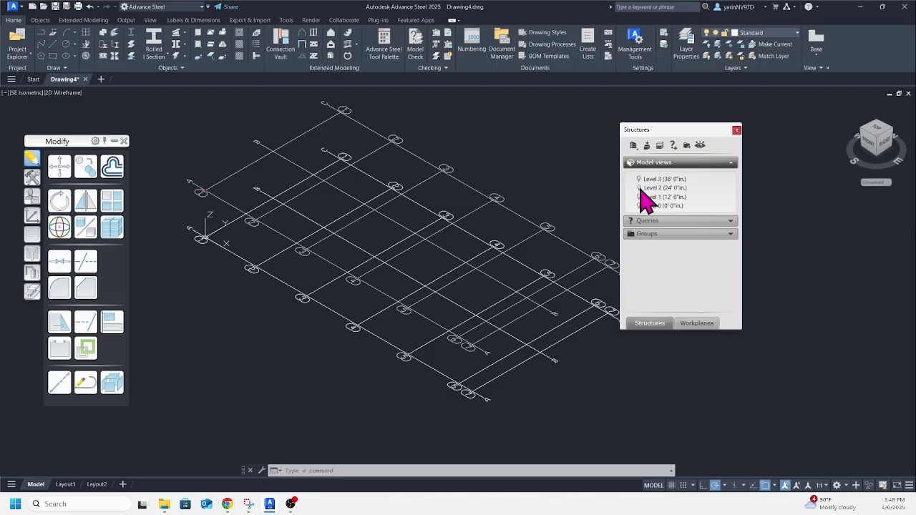
pyautogui.click(640, 188)
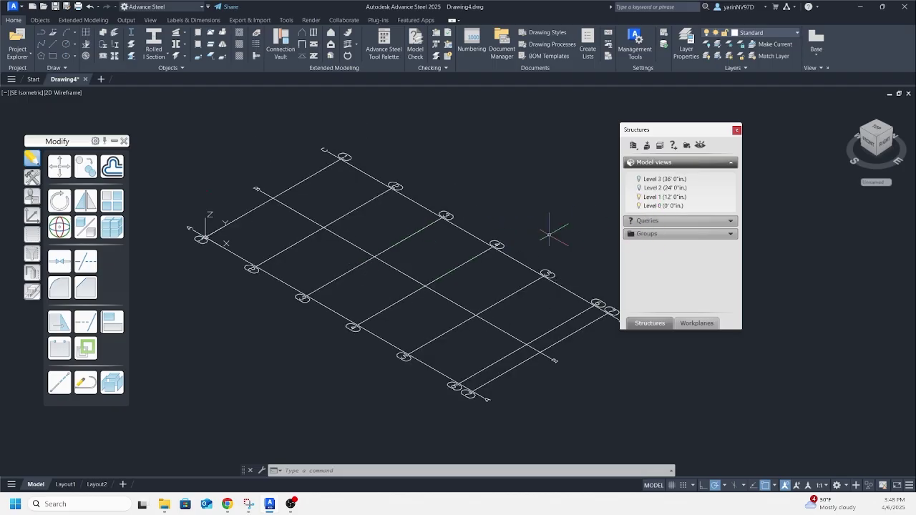
pyautogui.click(640, 198)
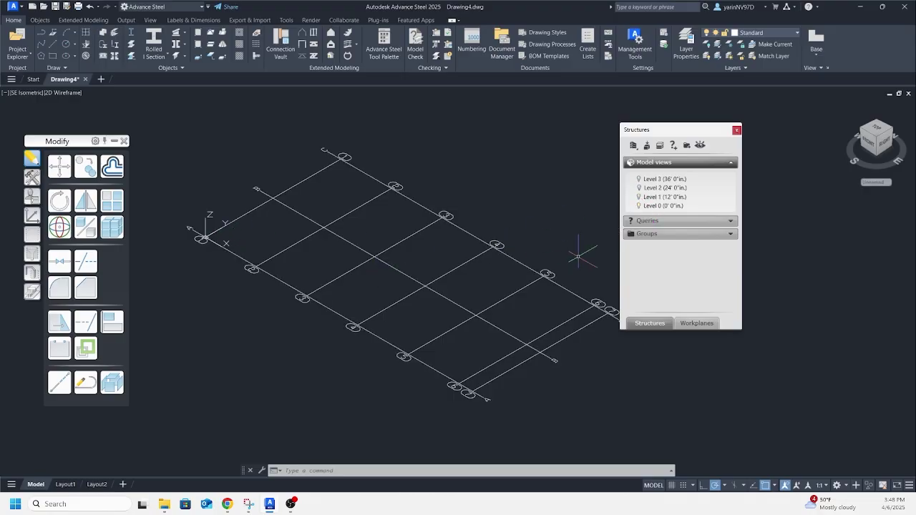
pyautogui.click(641, 184)
pyautogui.click(639, 179)
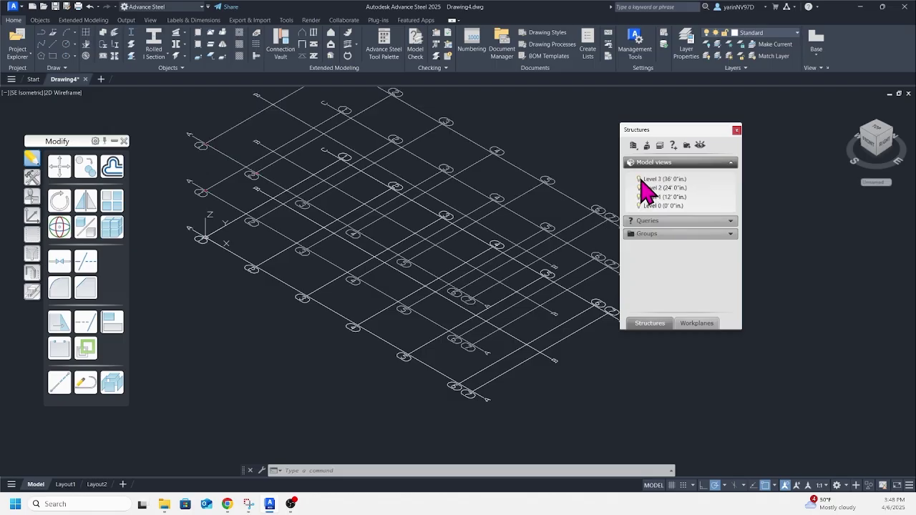
# Step: In the Workplanes settings, make Level 3 the first workplane and Level 2 the second
pyautogui.click(700, 324)
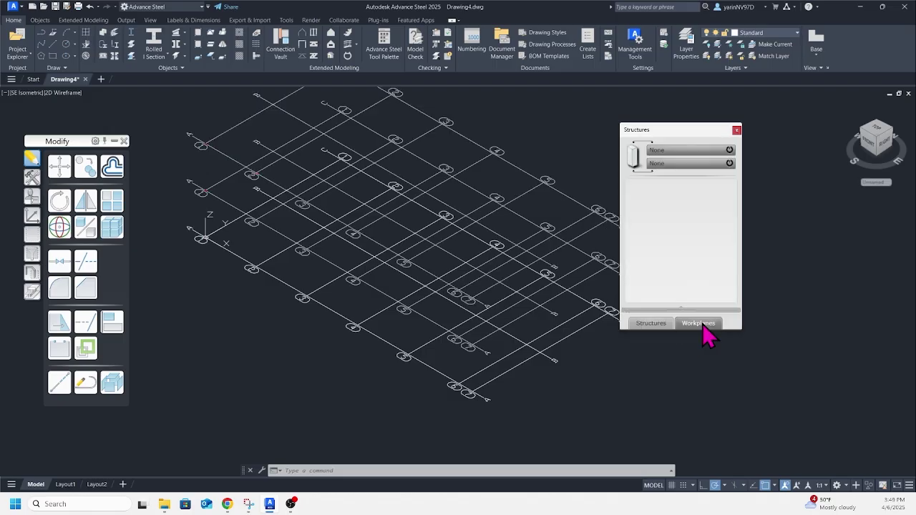
pyautogui.click(731, 152)
pyautogui.click(673, 152)
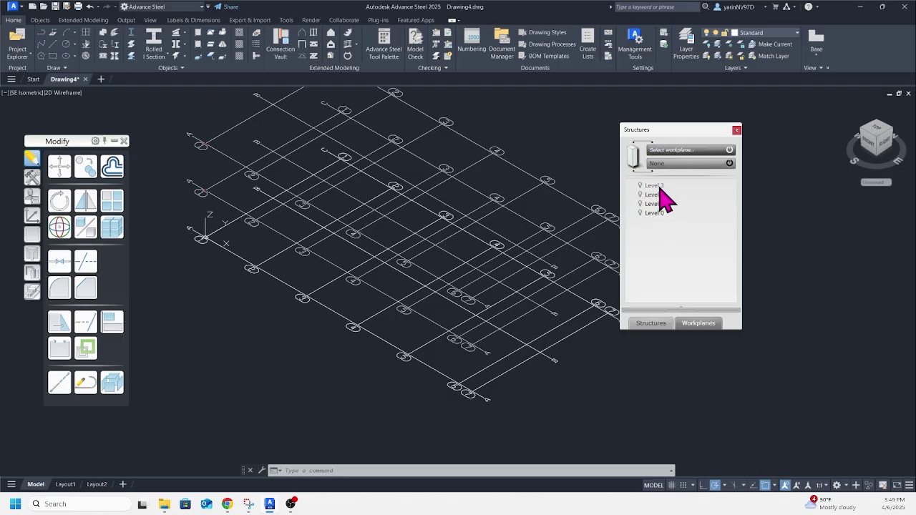
pyautogui.click(659, 188)
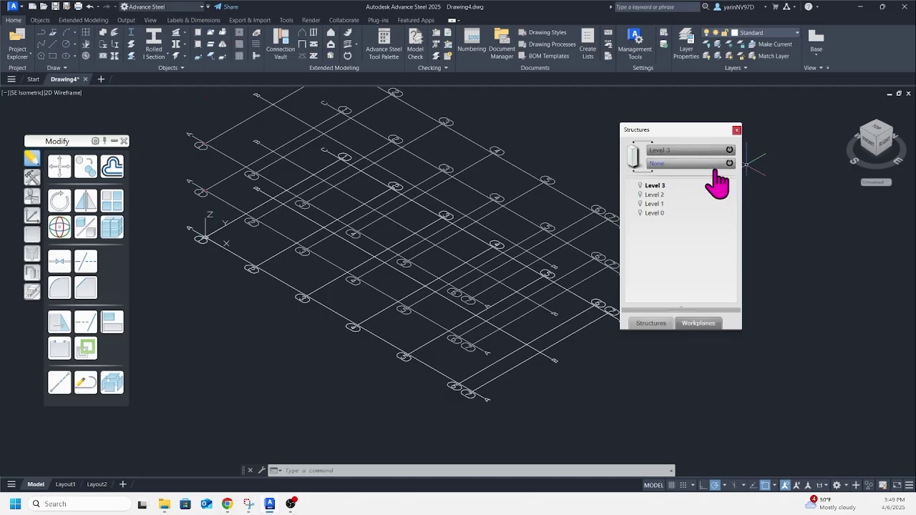
pyautogui.click(681, 165)
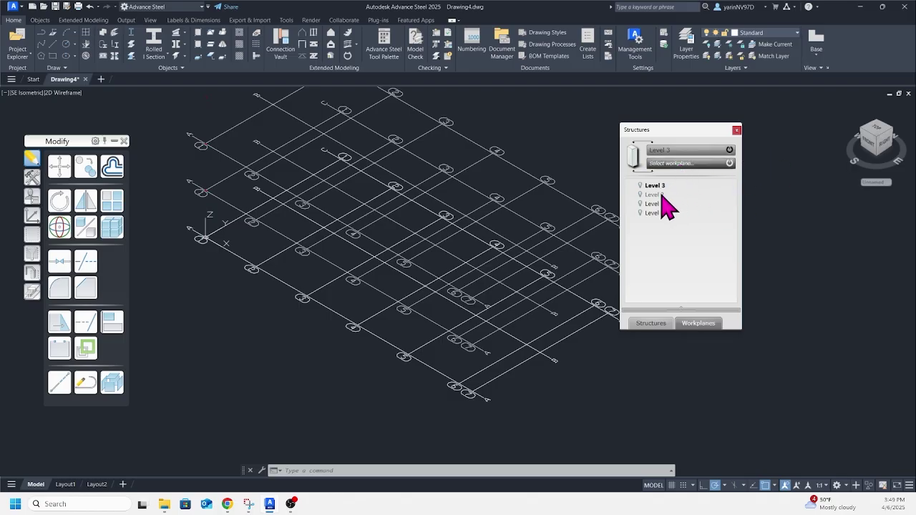
pyautogui.click(655, 195)
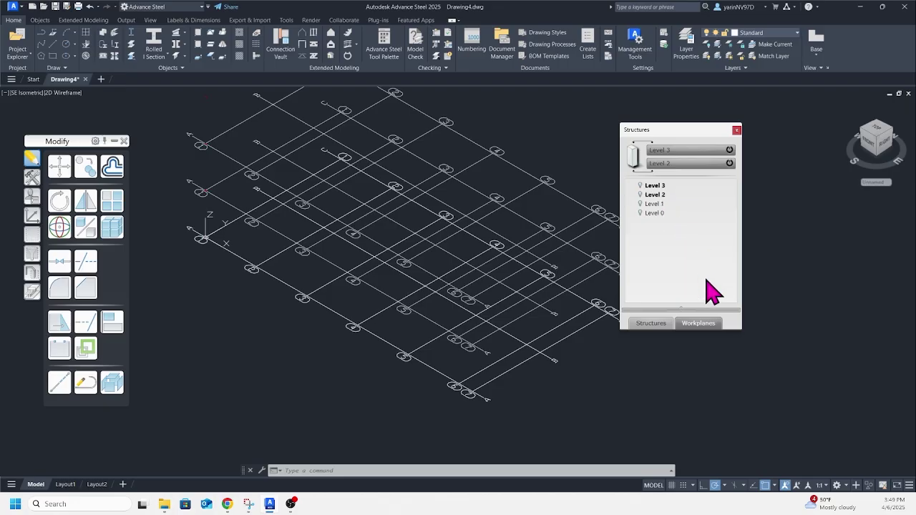